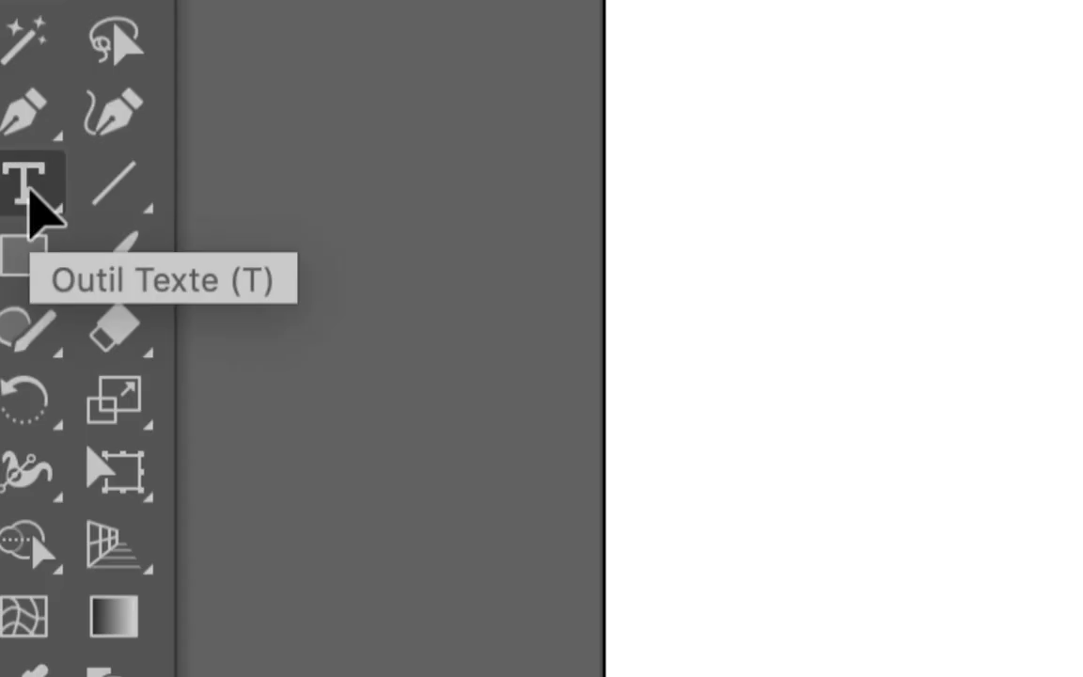
Step: Place default point text on the artboard and enlarge it with Free Transform to span most of the artboard's width
left_click(31, 191)
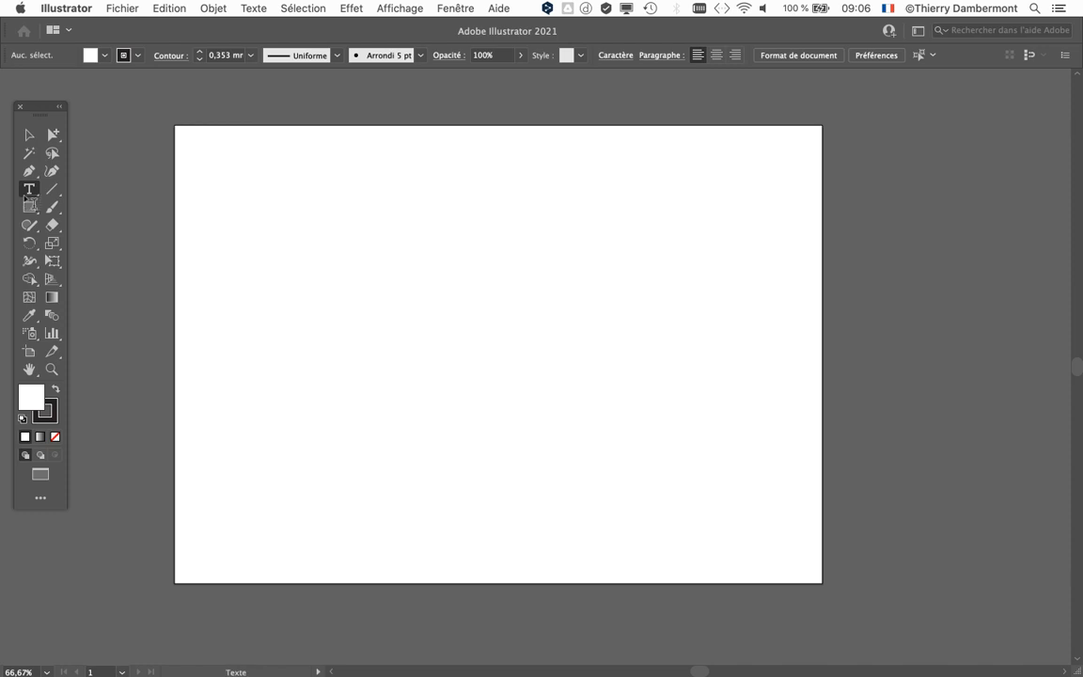
left_click(414, 263)
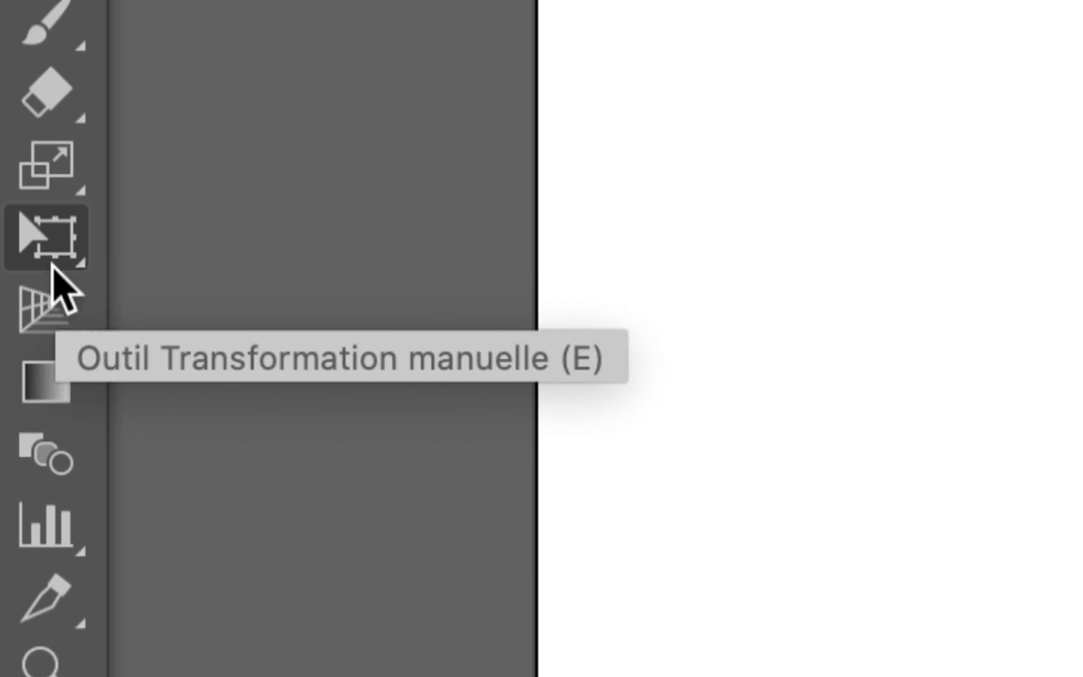
left_click(54, 268)
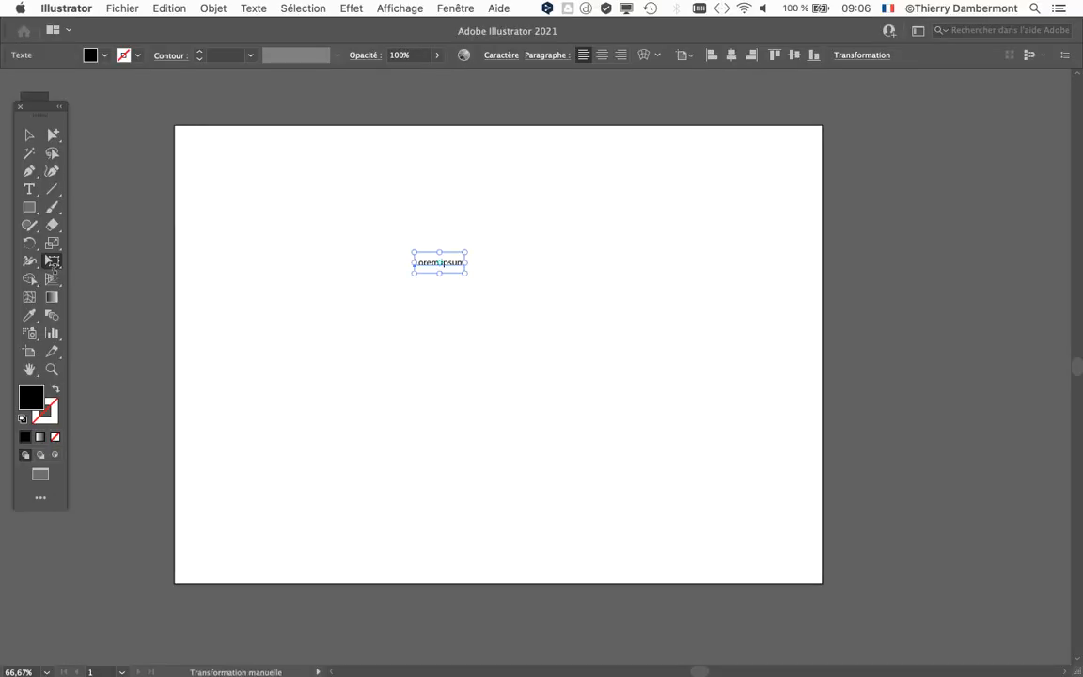
left_click_drag(464, 273, 762, 413)
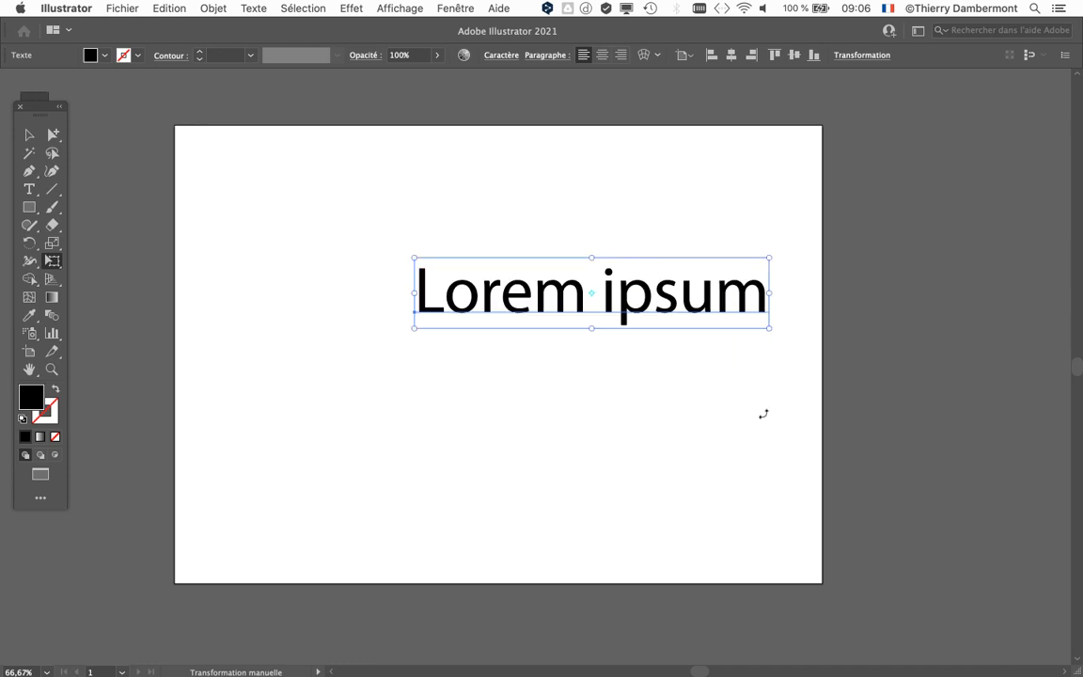
left_click_drag(412, 328, 228, 384)
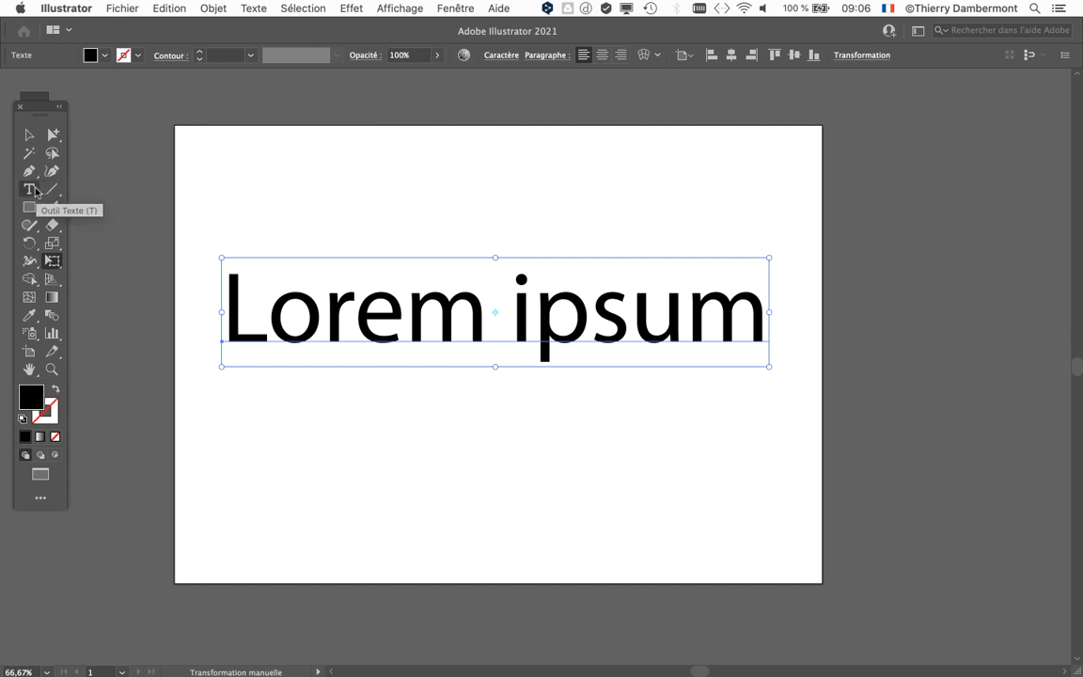
Step: Replace the placeholder text with "Campagne" and return to the Selection tool
left_click(35, 191)
left_click_drag(236, 324, 862, 452)
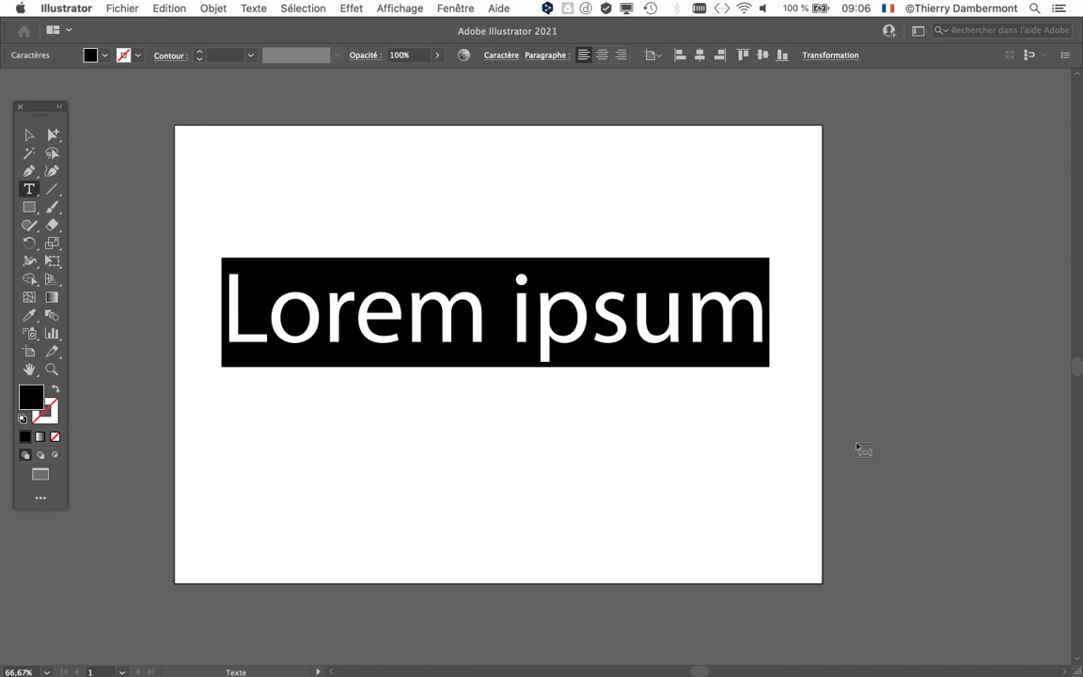
type("Campag")
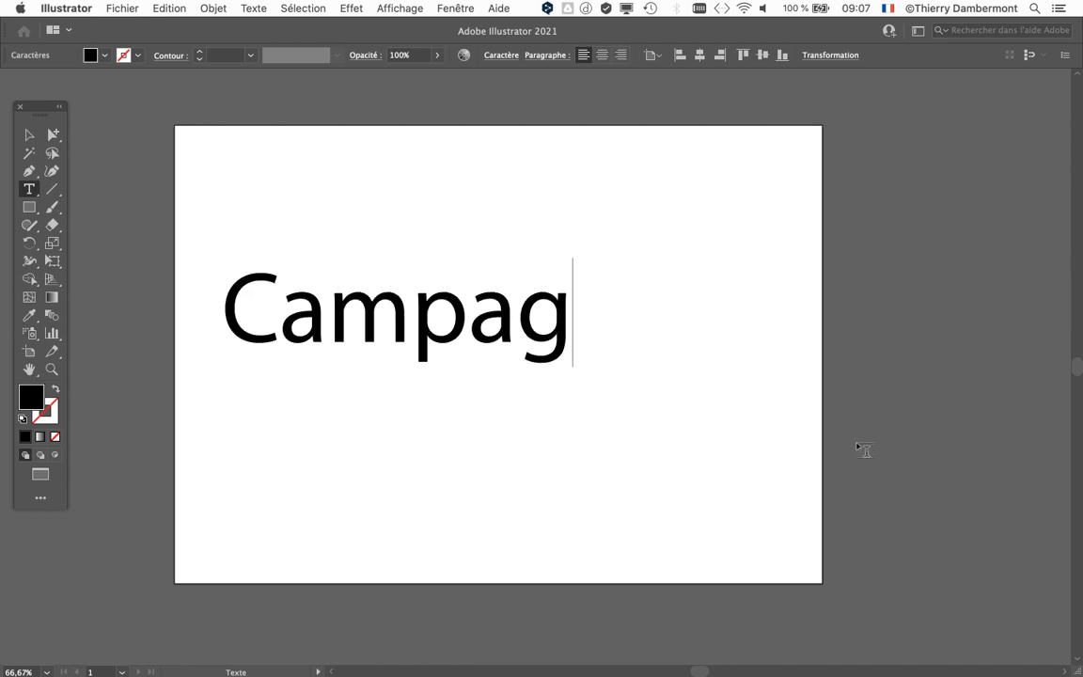
type("ne")
key("Escape")
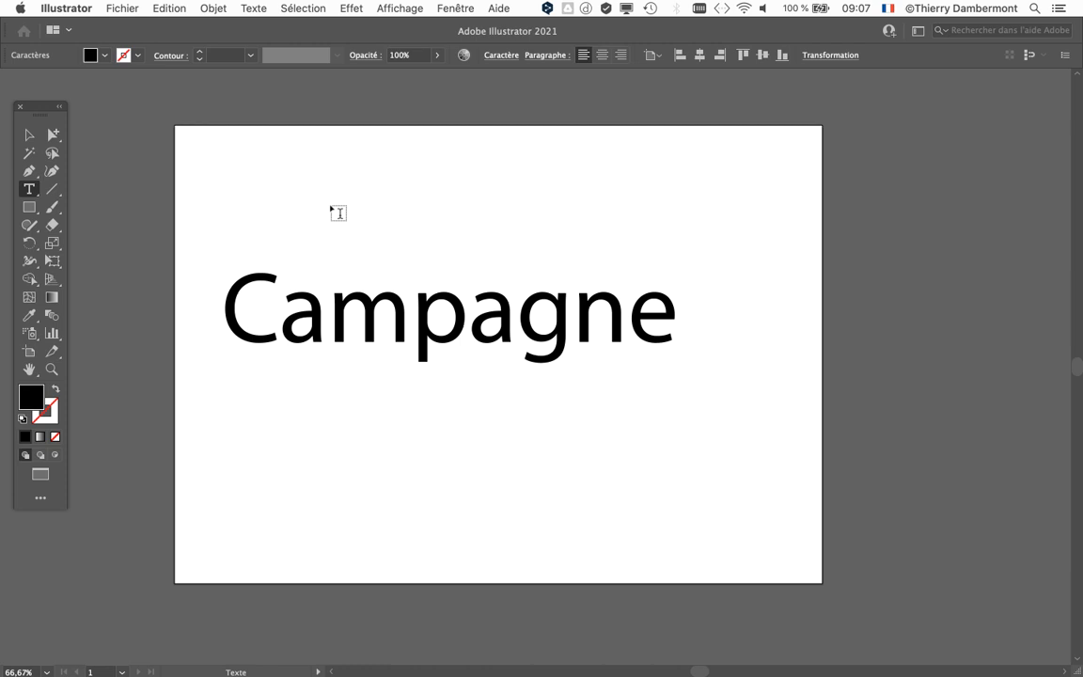
left_click(29, 135)
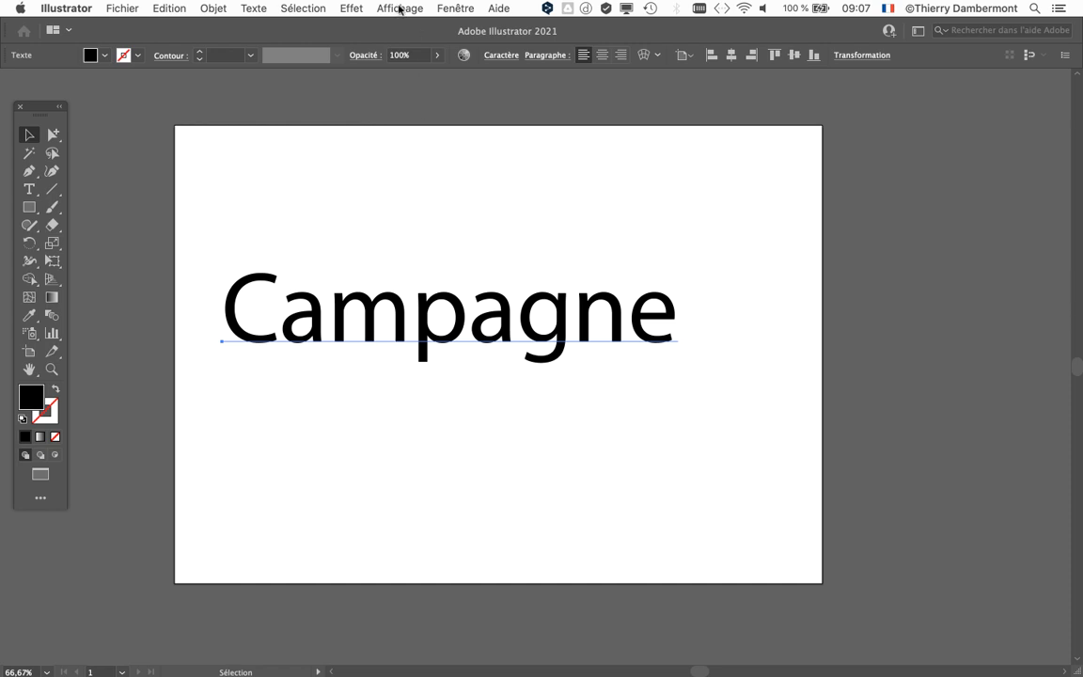
Step: Display the full Character settings and place them beside the word Campagne
left_click(456, 8)
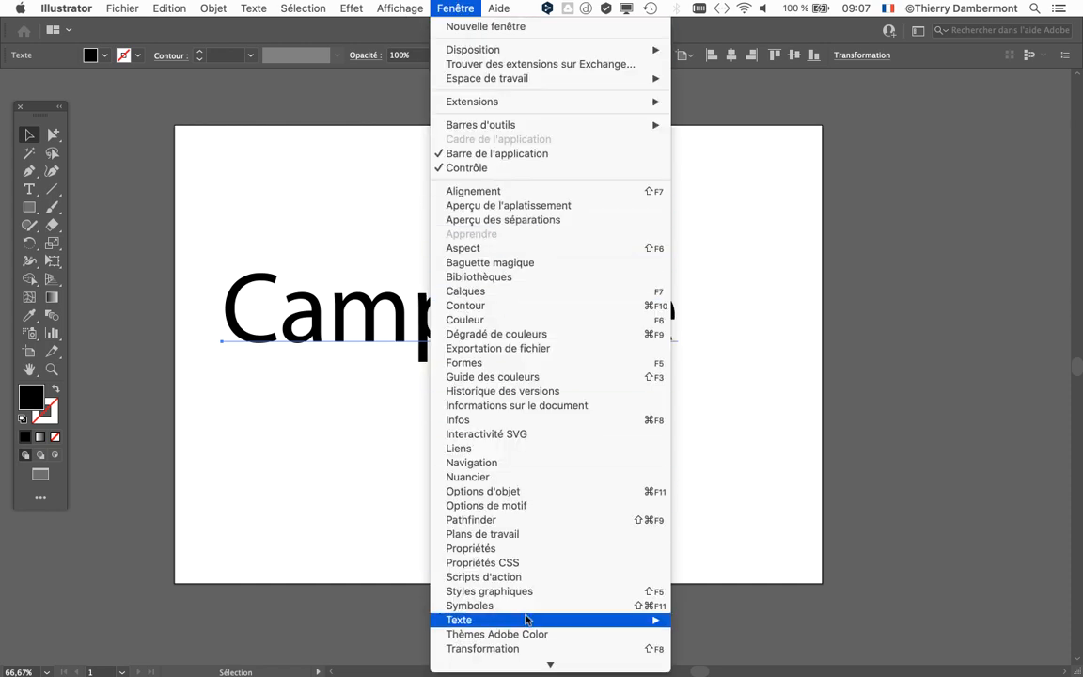
mouse_move(527, 621)
left_click(710, 576)
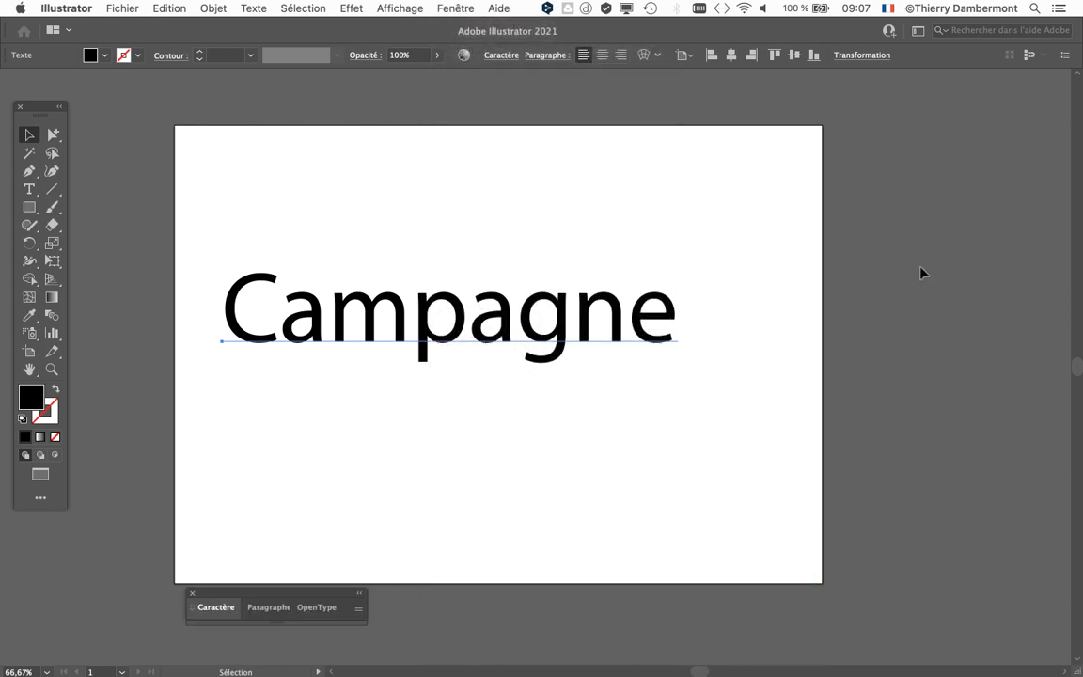
left_click_drag(323, 598, 872, 199)
left_click(771, 207)
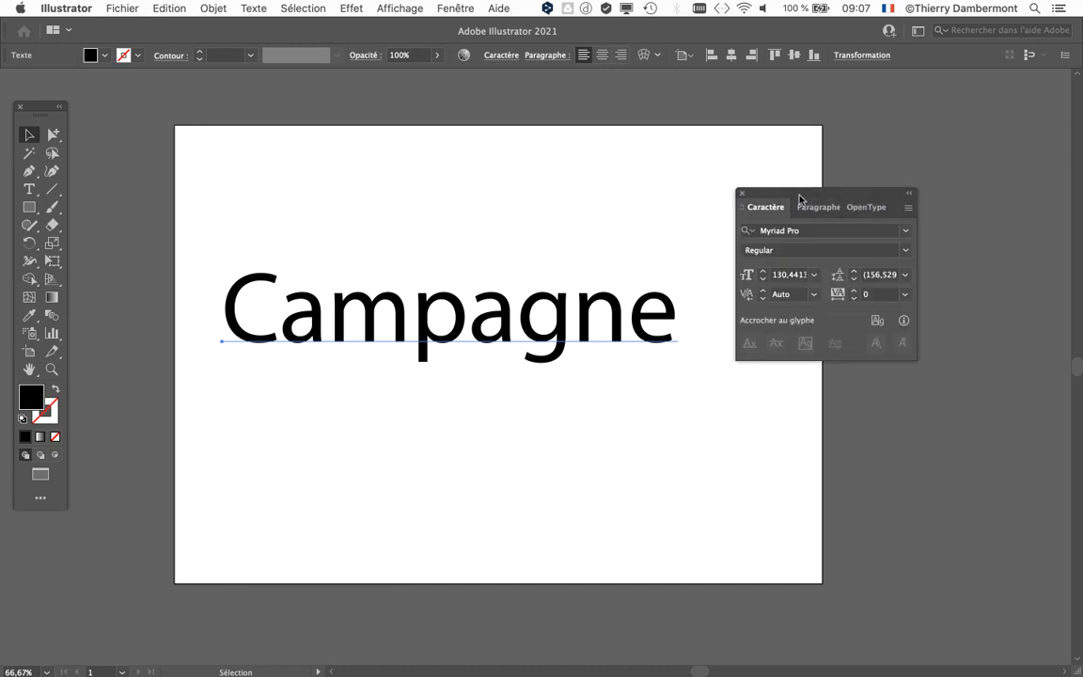
left_click_drag(800, 196, 801, 164)
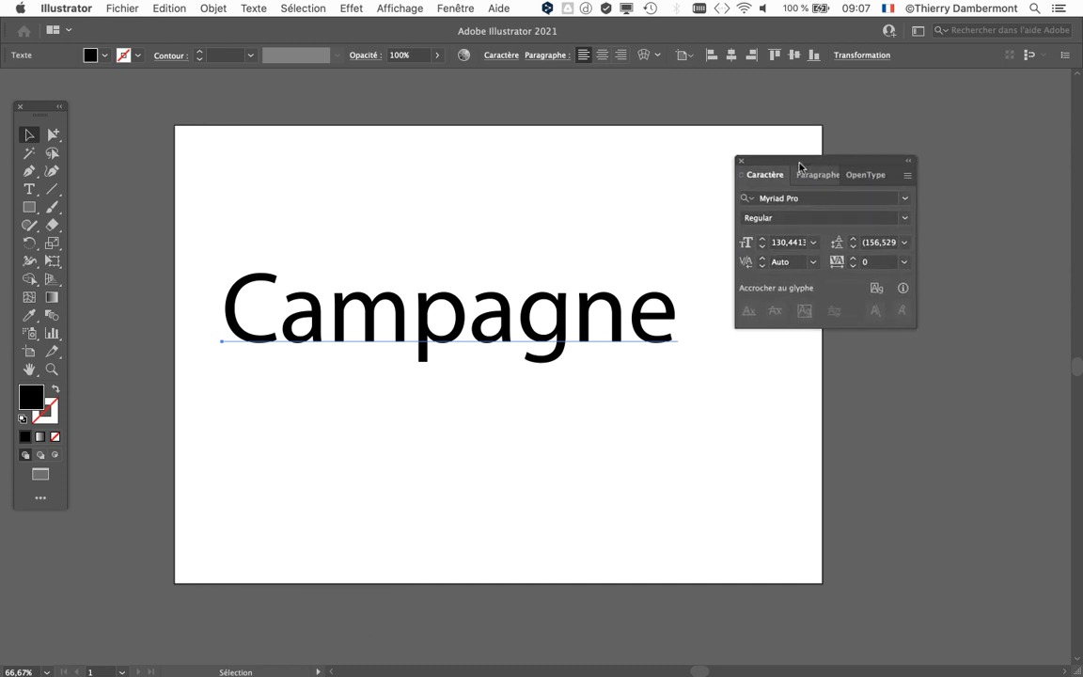
Step: Set the font of Campagne to Apple Chancery and check which styles that font offers
left_click(905, 200)
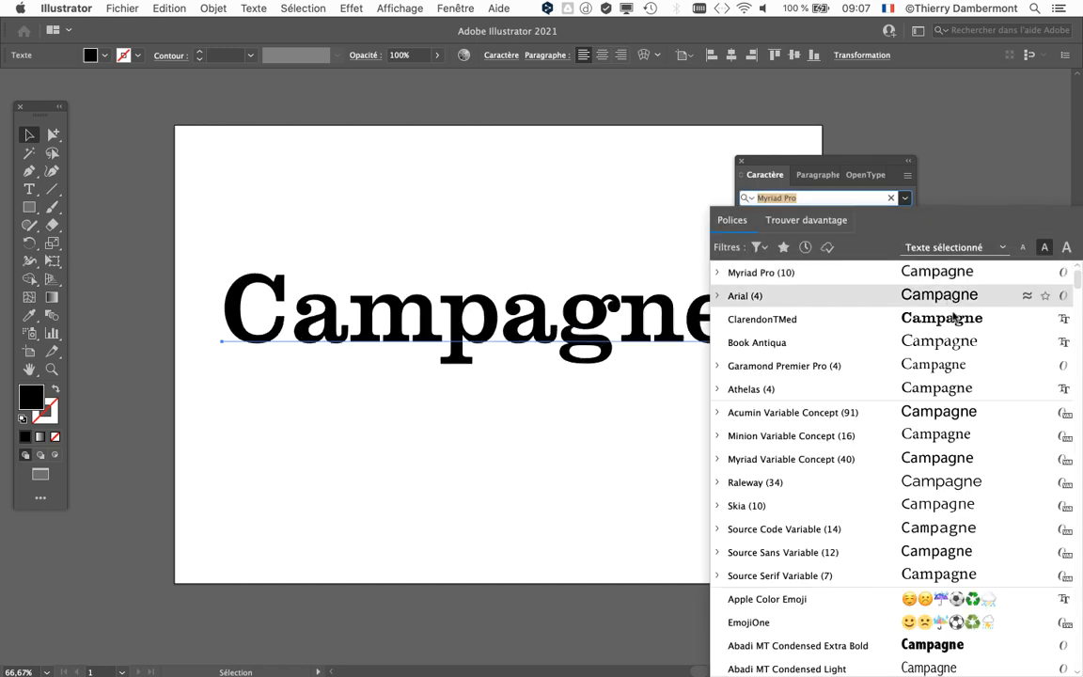
scroll(979, 482, "down", 1)
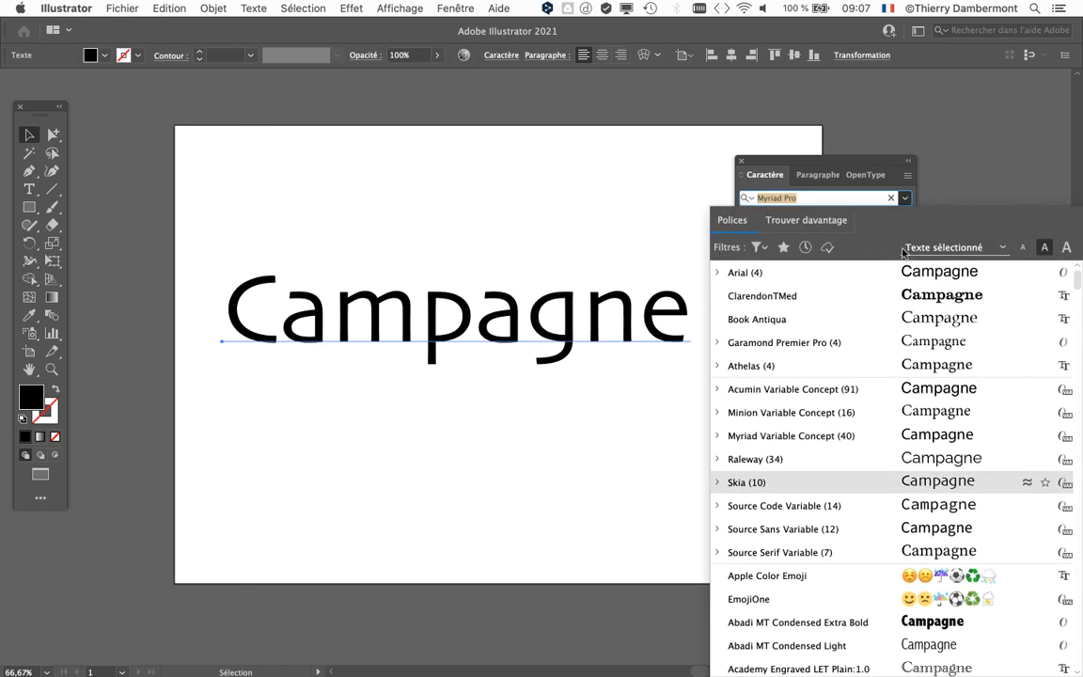
left_click(870, 162)
left_click_drag(870, 162, 871, 86)
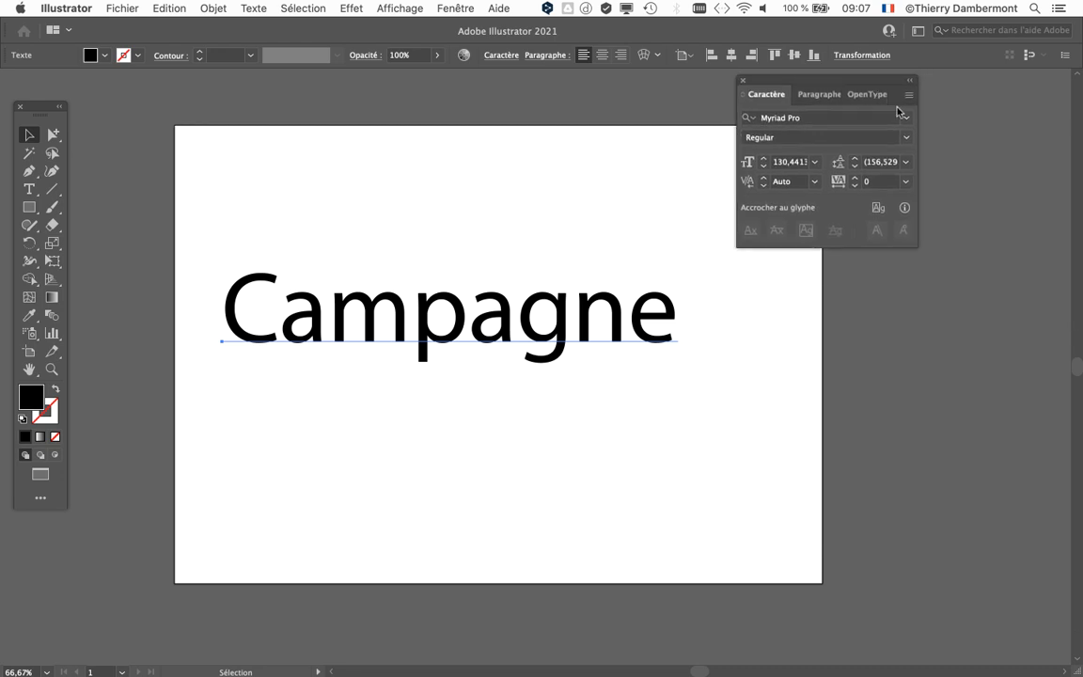
left_click(906, 117)
scroll(928, 398, "down", 6)
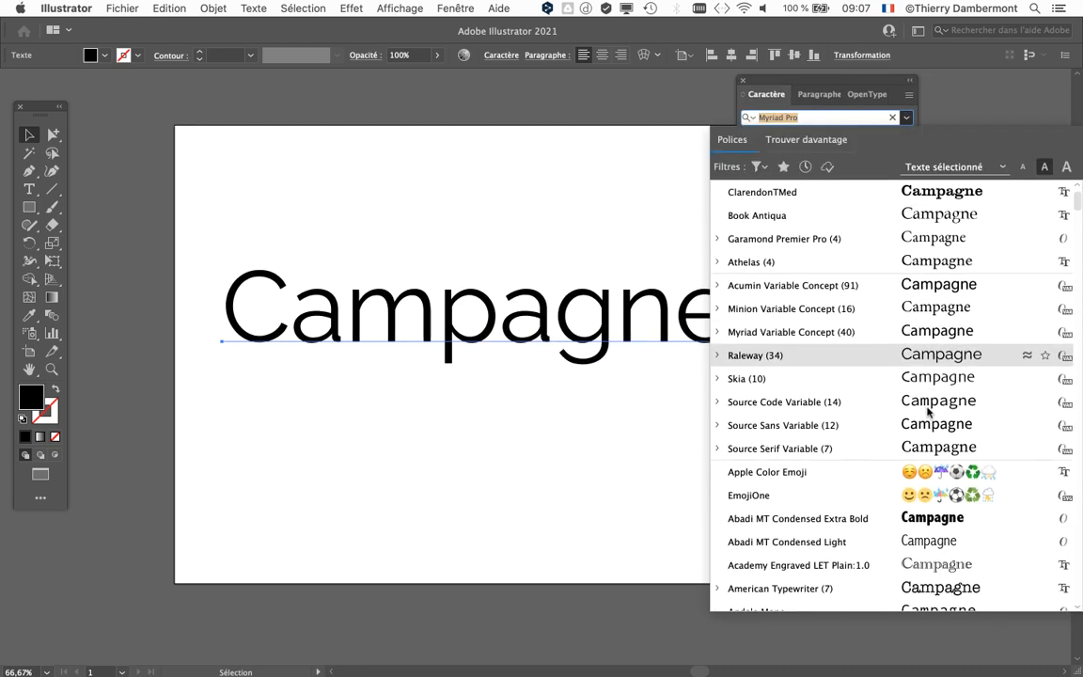
scroll(927, 403, "down", 1)
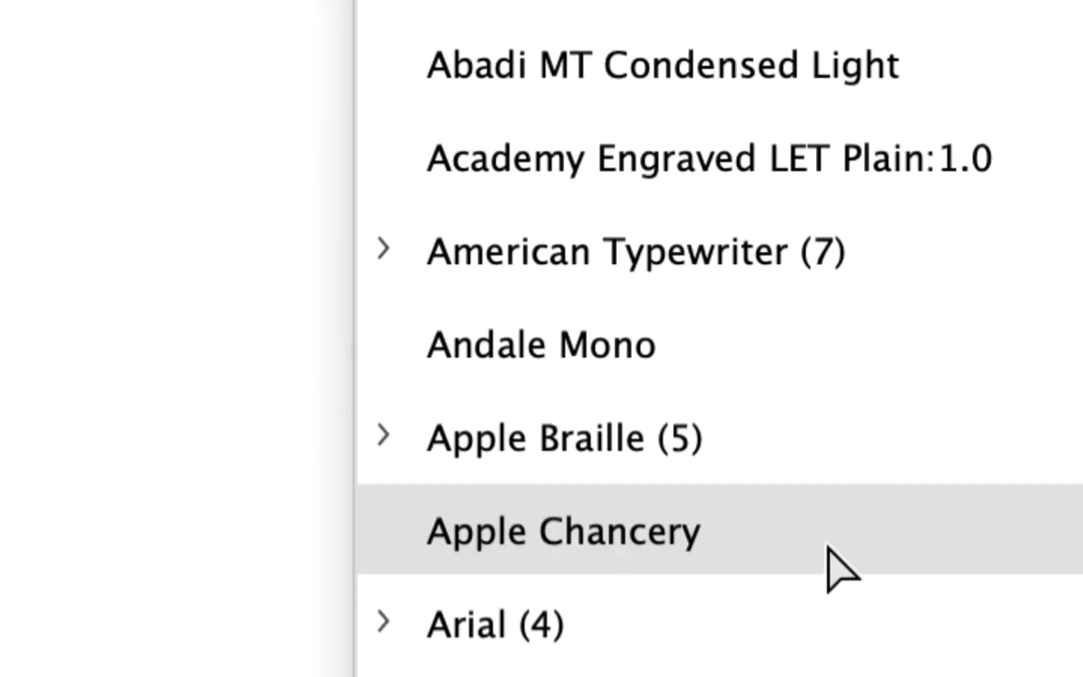
left_click(840, 565)
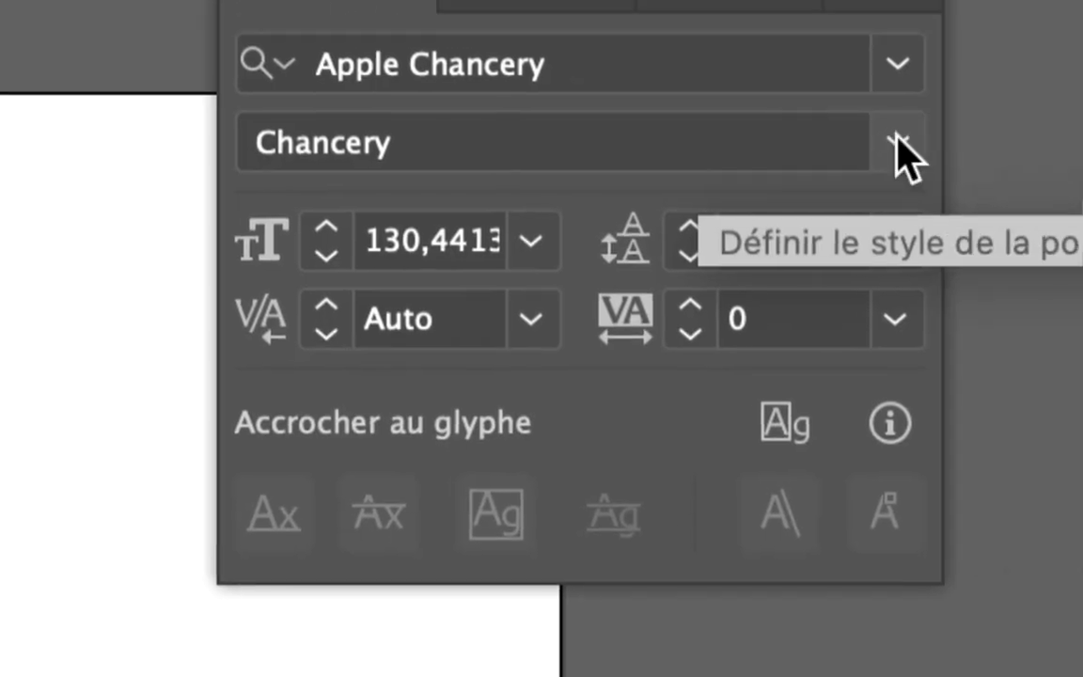
left_click(907, 138)
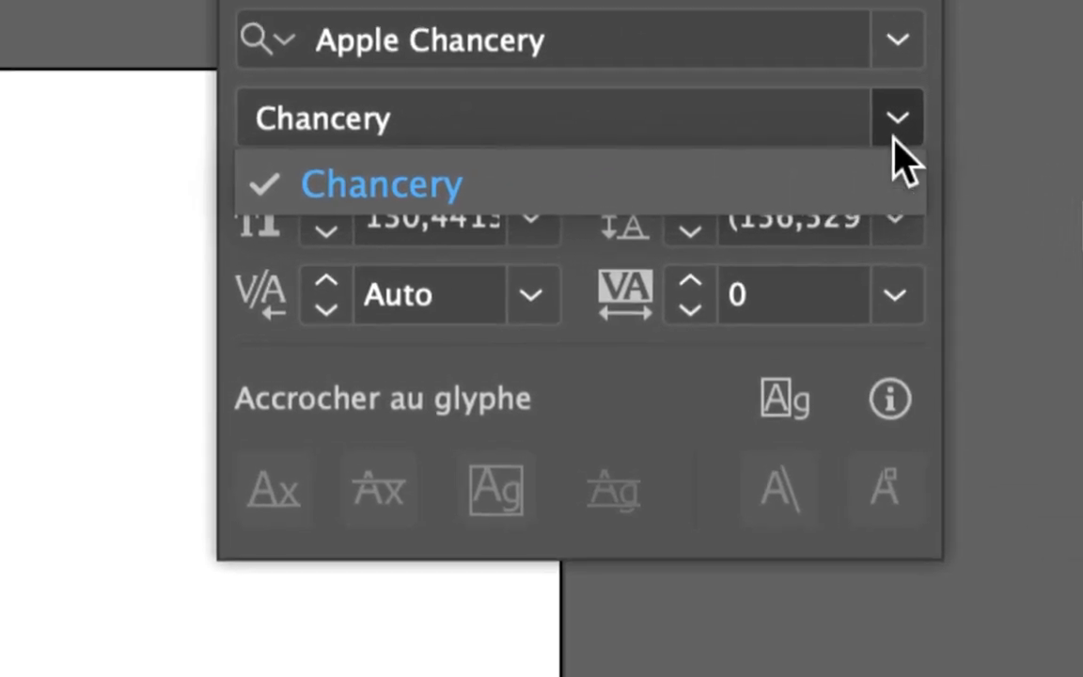
left_click(896, 135)
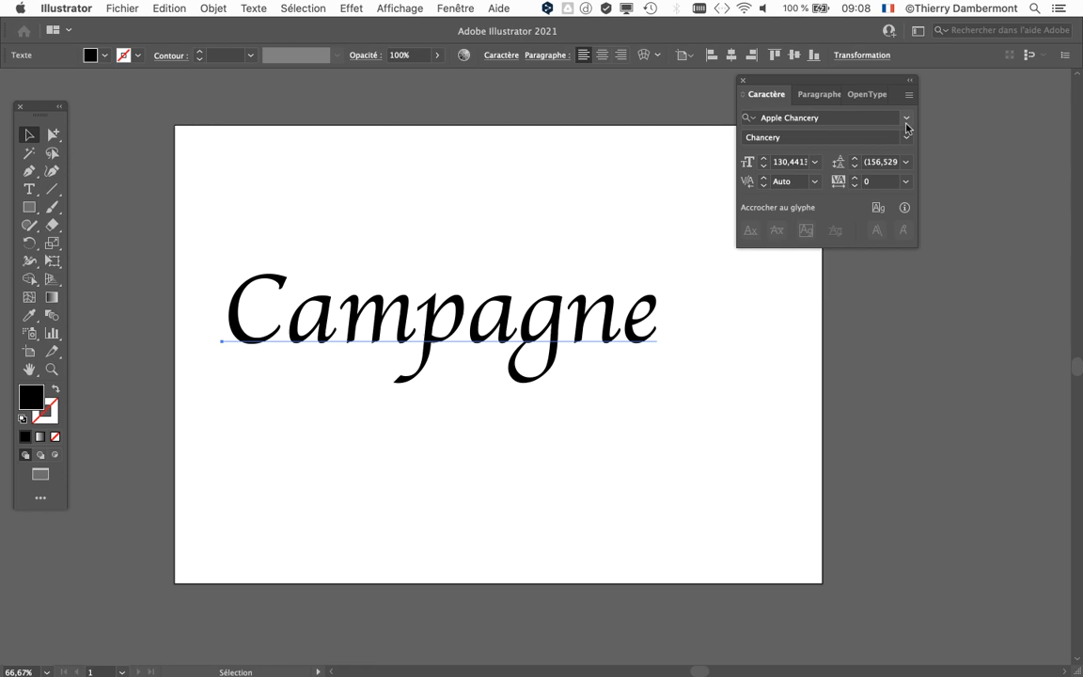
Step: Change the font of Campagne to Bank Gothic Light and check its available styles
left_click(906, 42)
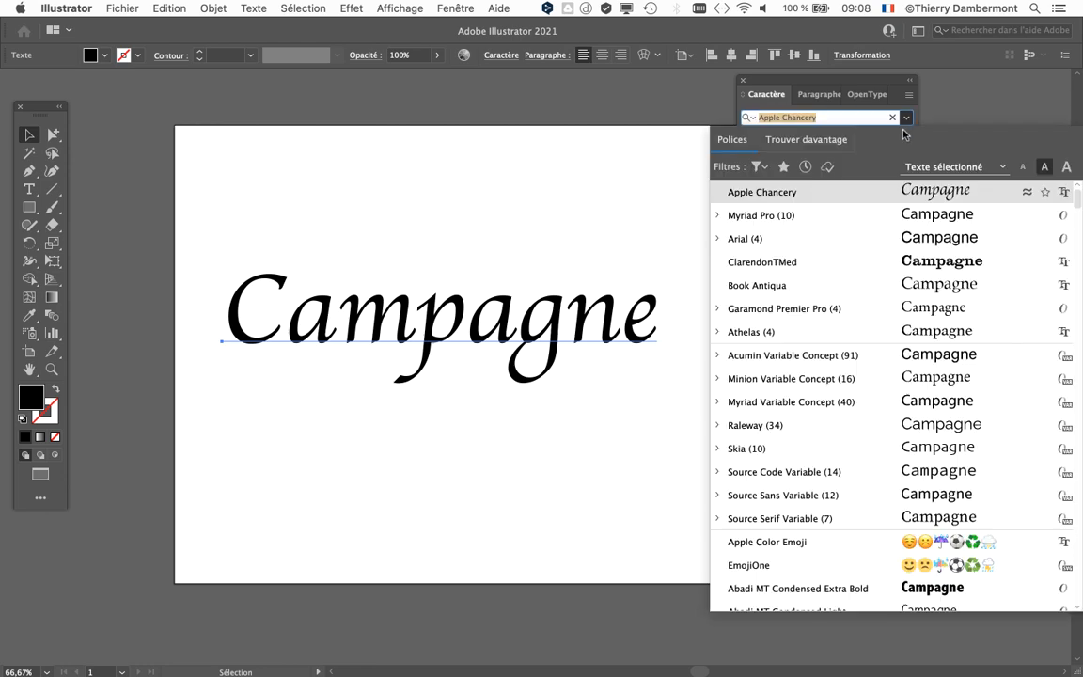
scroll(905, 377, "down", 10)
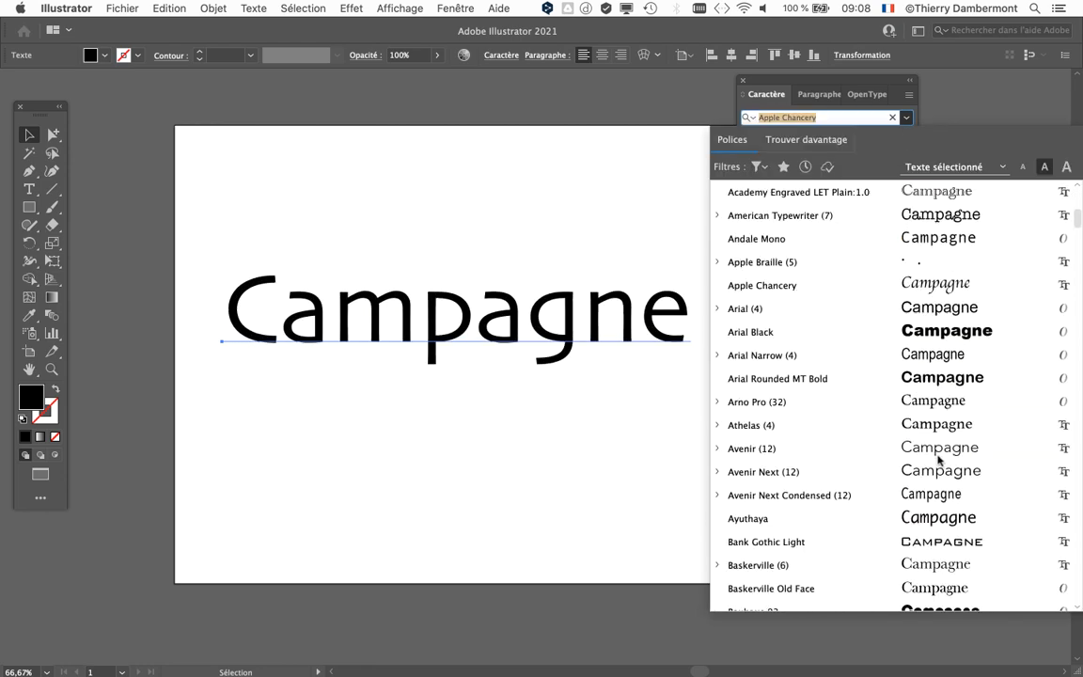
scroll(945, 520, "down", 1)
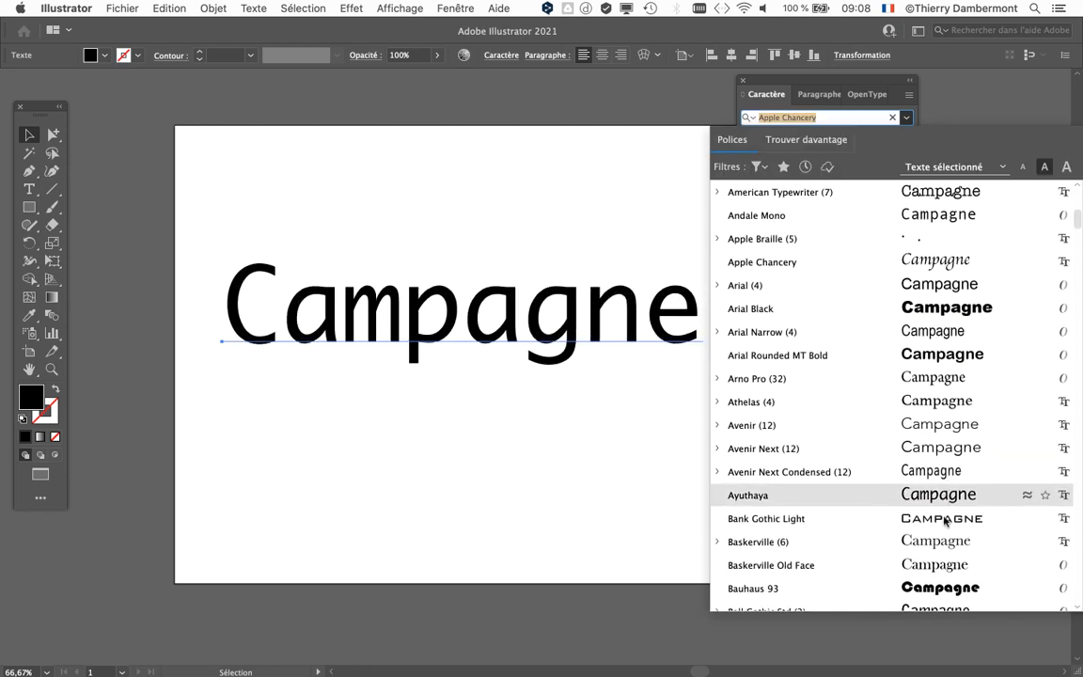
left_click(940, 523)
left_click(909, 139)
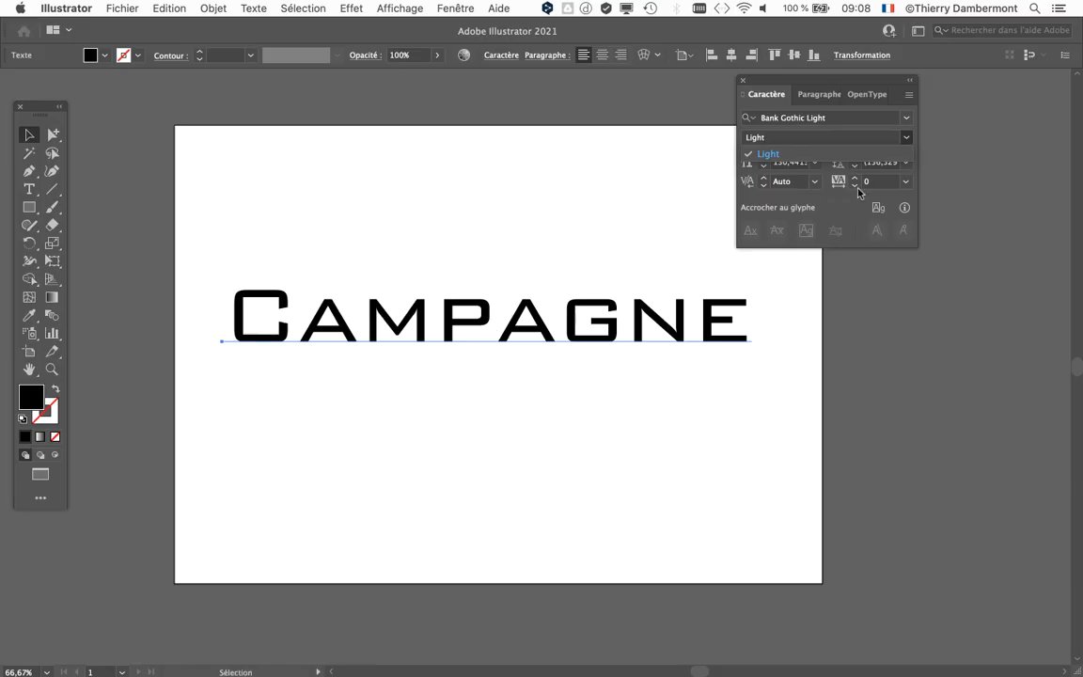
left_click(908, 124)
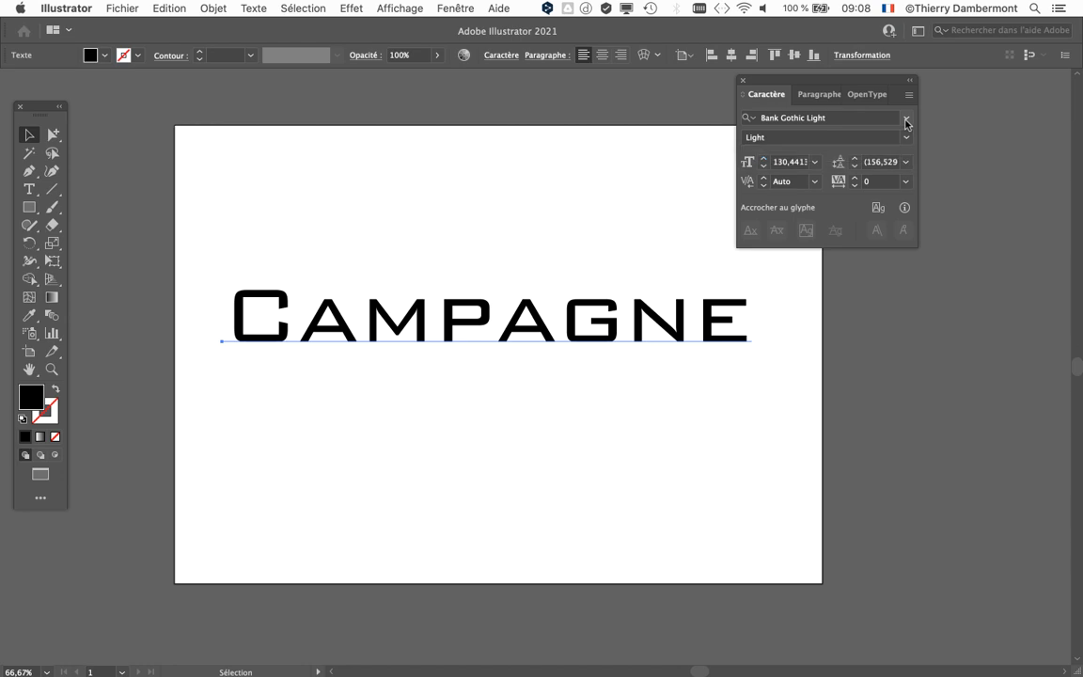
Step: Preview other fonts on Campagne and set its font back to Myriad Pro
left_click(908, 124)
scroll(861, 382, "down", 5)
scroll(926, 384, "down", 10)
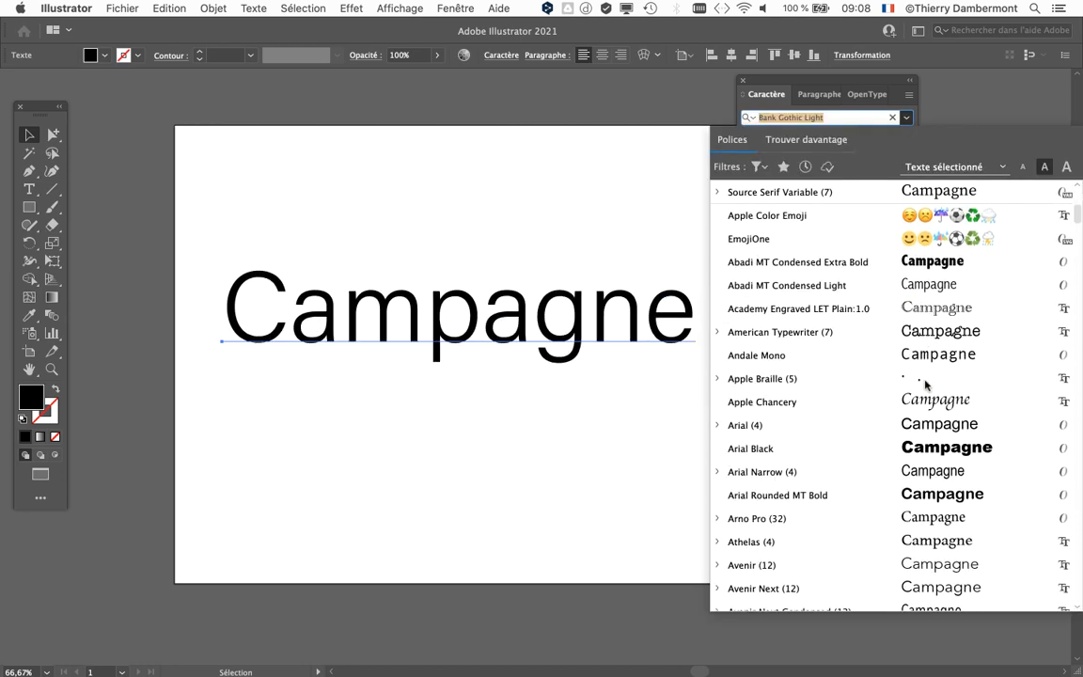
scroll(927, 385, "down", 2)
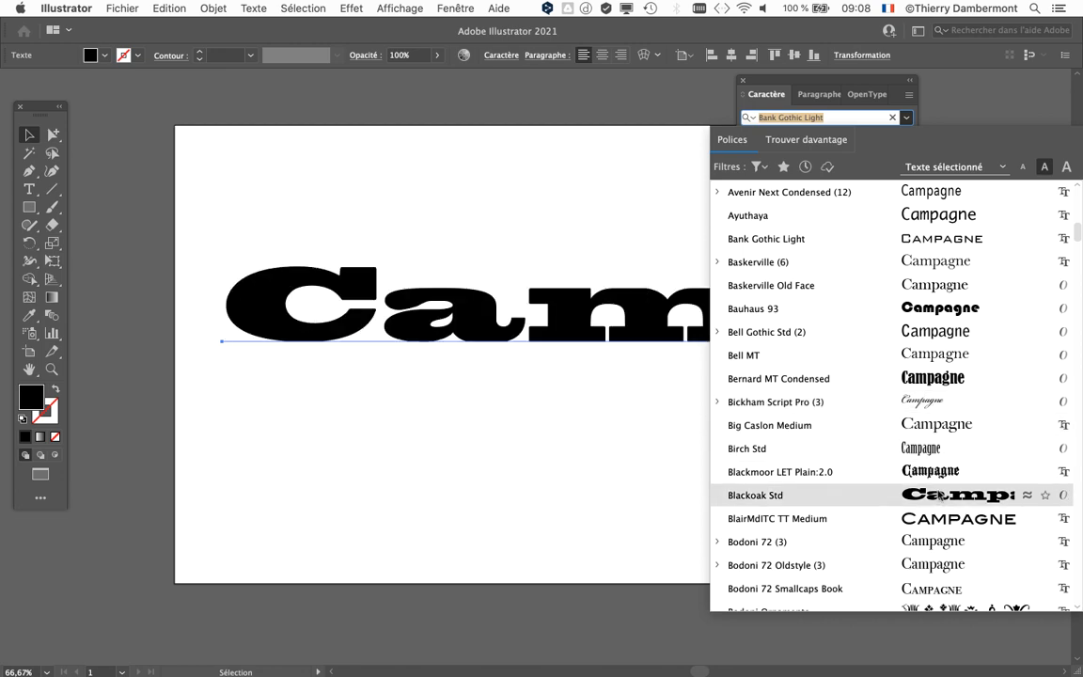
scroll(937, 306, "up", 15)
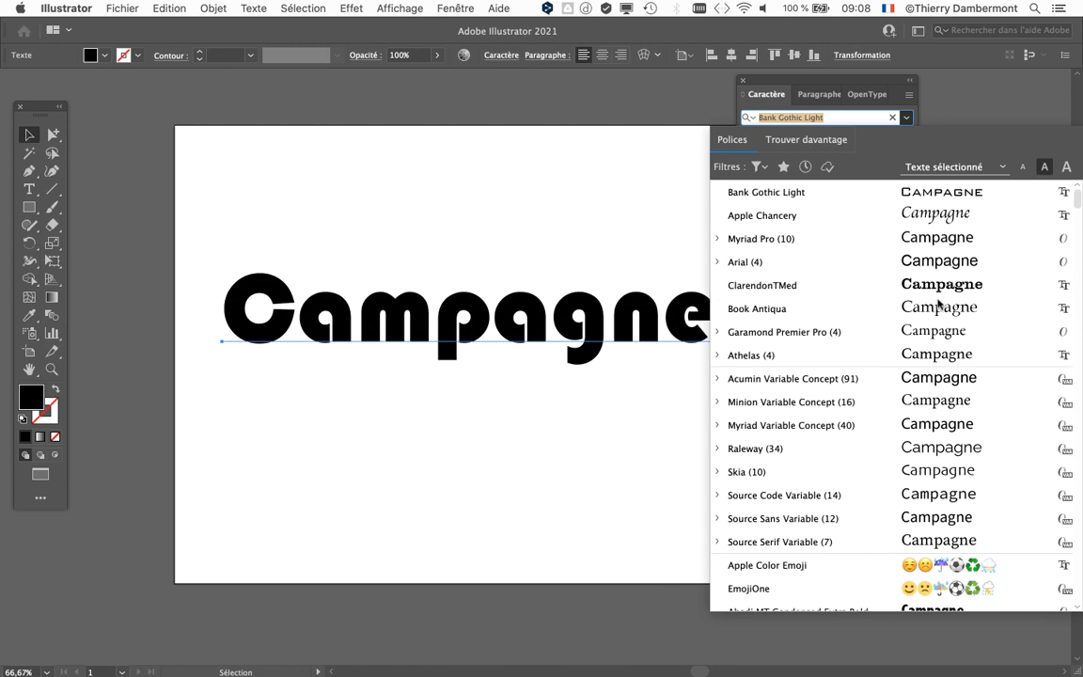
left_click(856, 241)
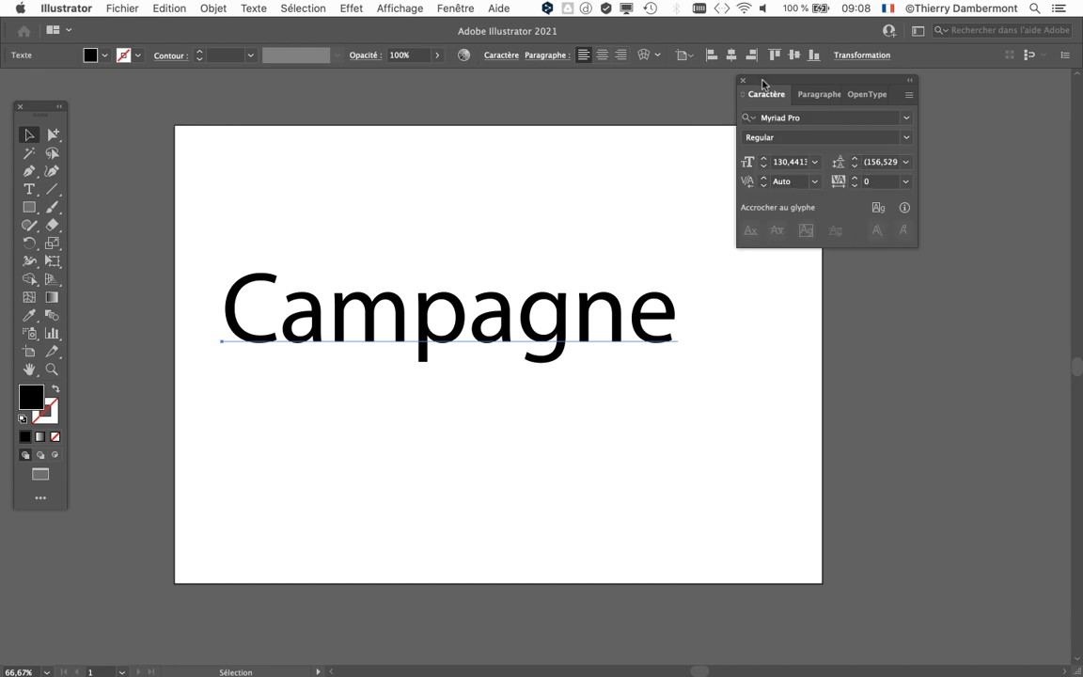
Step: Move the Character settings clear of the text and examine the styles available for Myriad Pro
left_click_drag(757, 78, 793, 165)
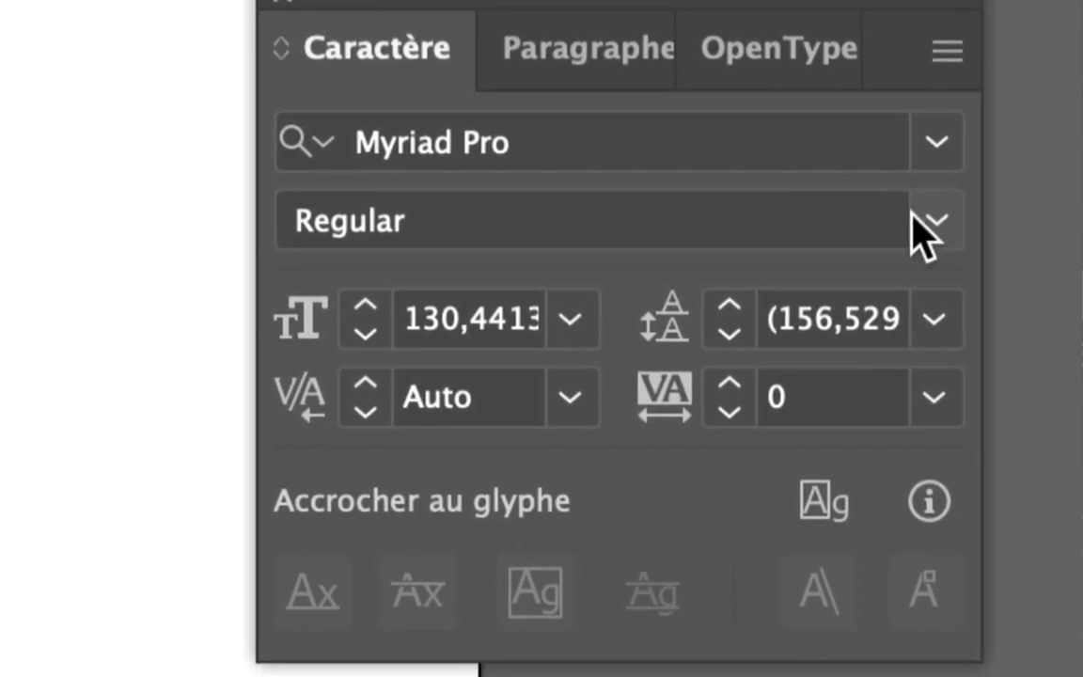
left_click(1057, 288)
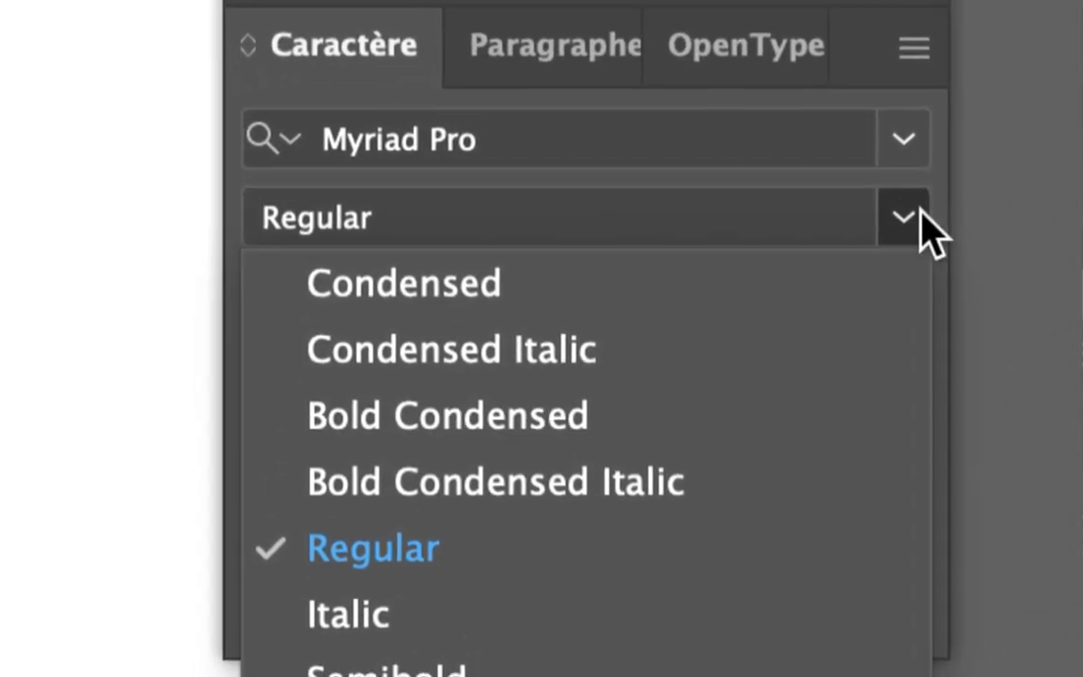
left_click(1048, 144)
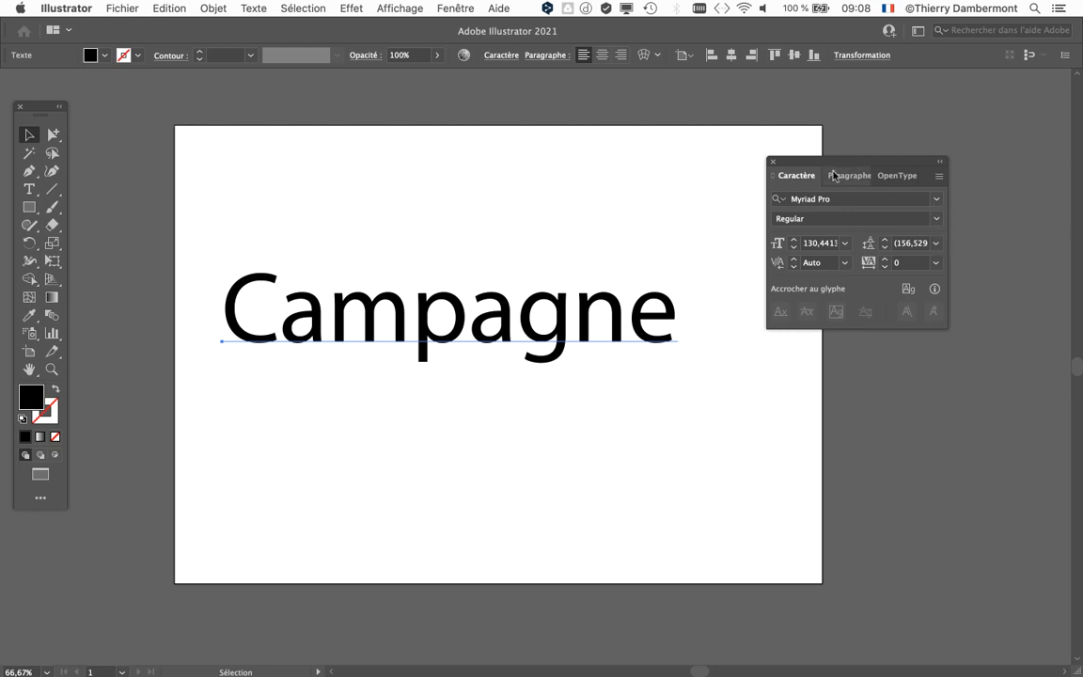
Step: Move the Character settings clear of the text and set the kerning of Campagne to Optique
left_click_drag(809, 162, 847, 180)
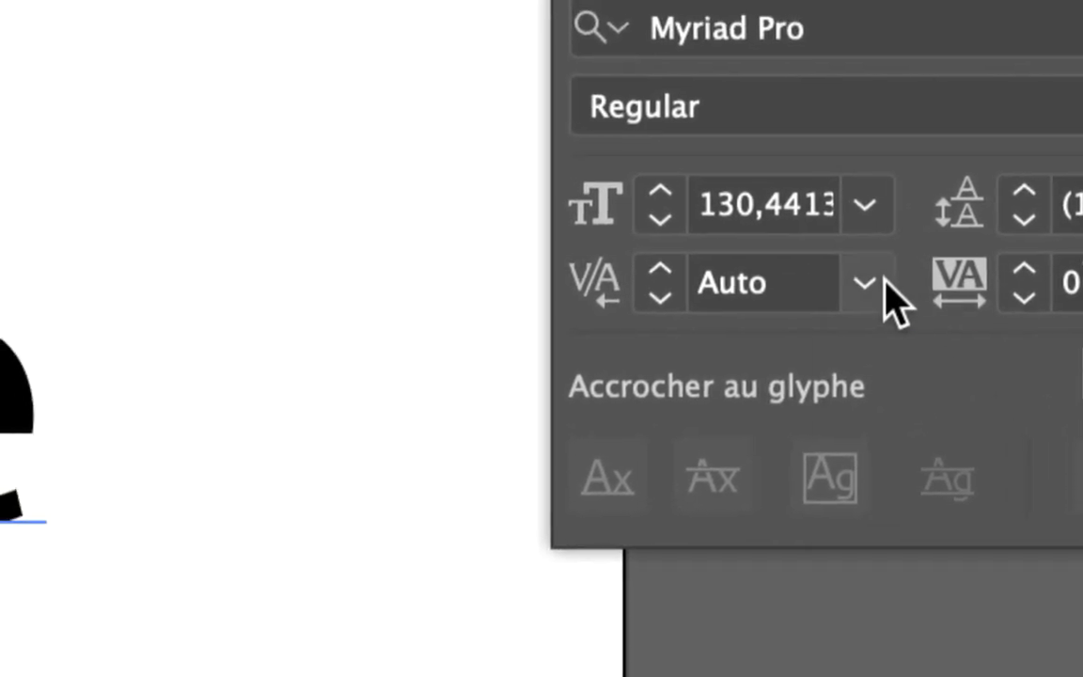
left_click(863, 283)
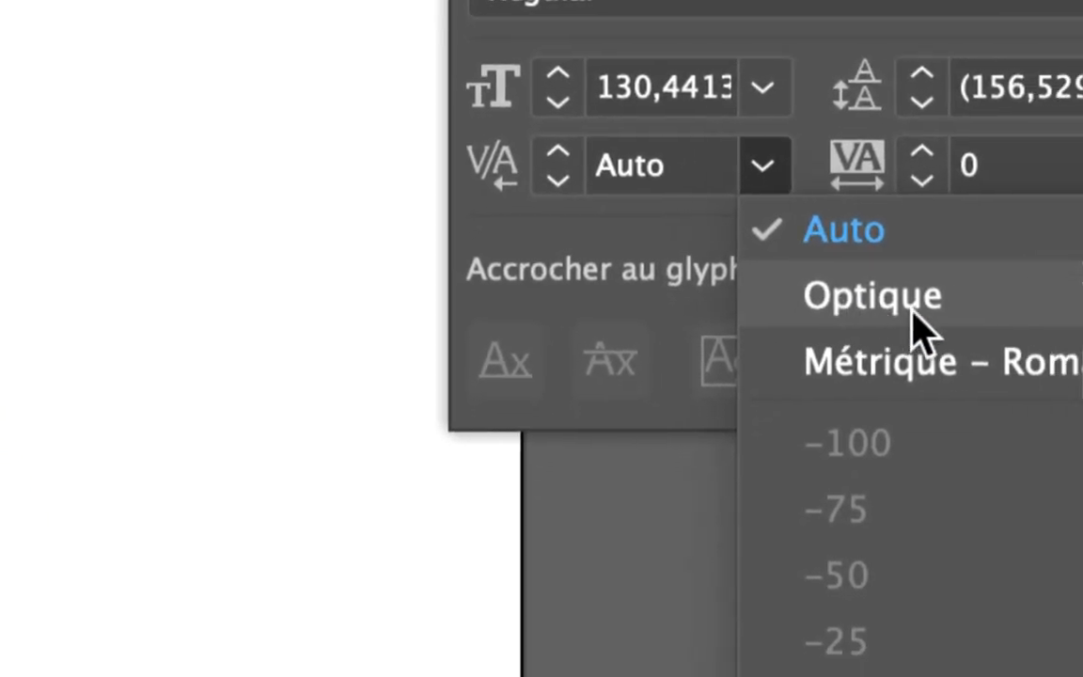
left_click(913, 315)
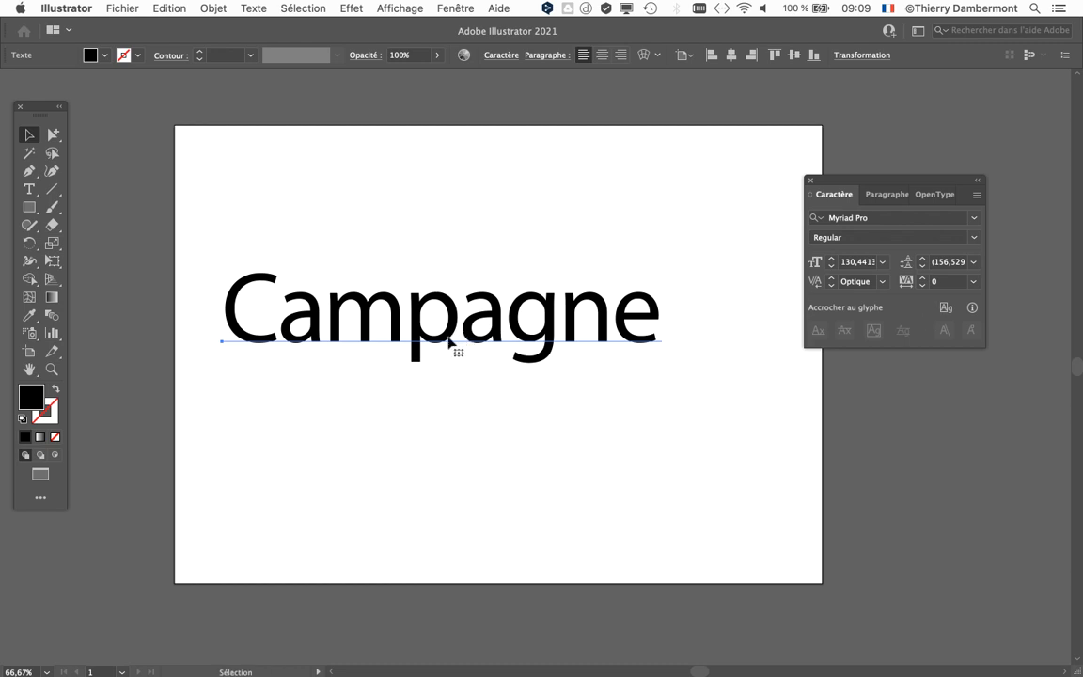
Step: Move Campagne to the upper part of the artboard and place a duplicate of it directly below
left_click_drag(457, 343, 506, 233)
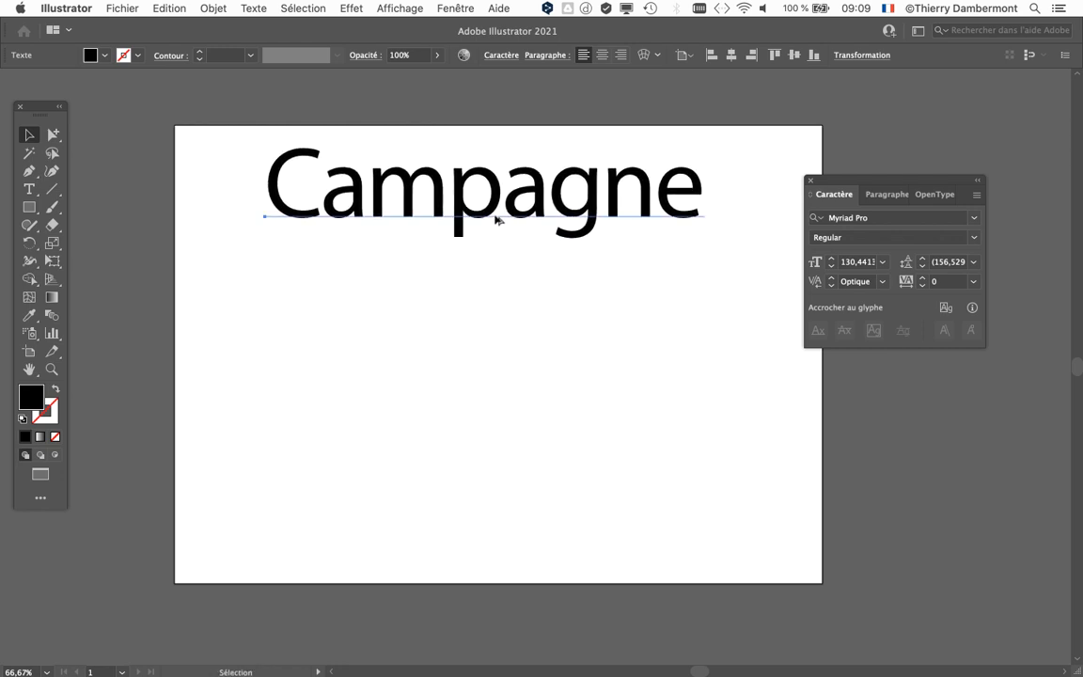
left_click_drag(497, 219, 496, 356)
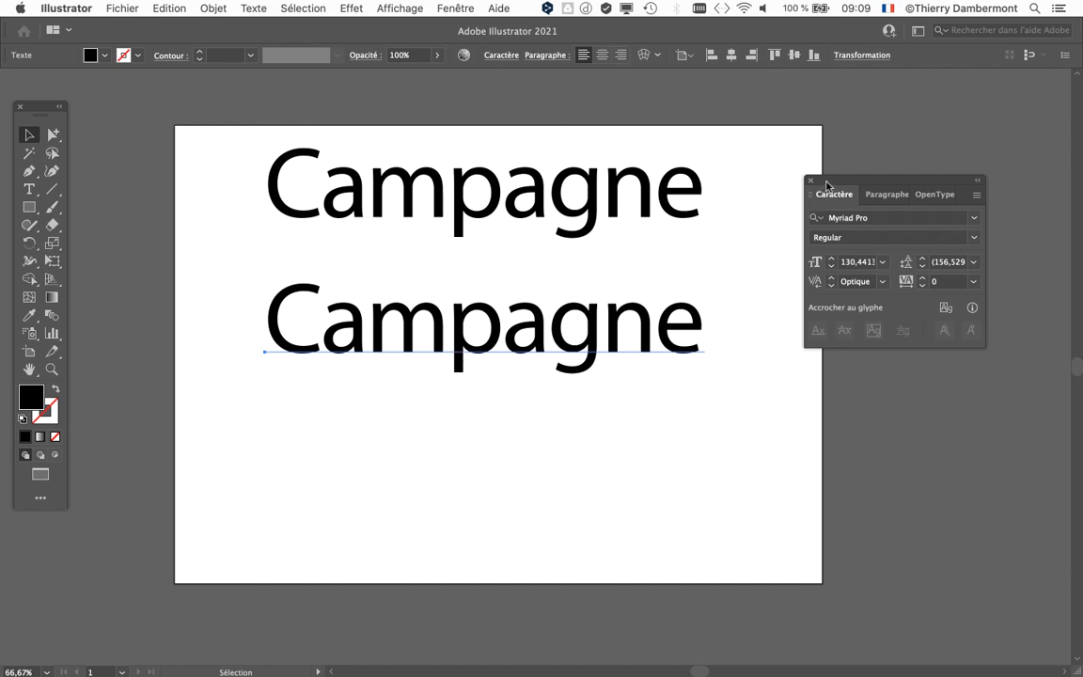
left_click_drag(826, 185, 890, 146)
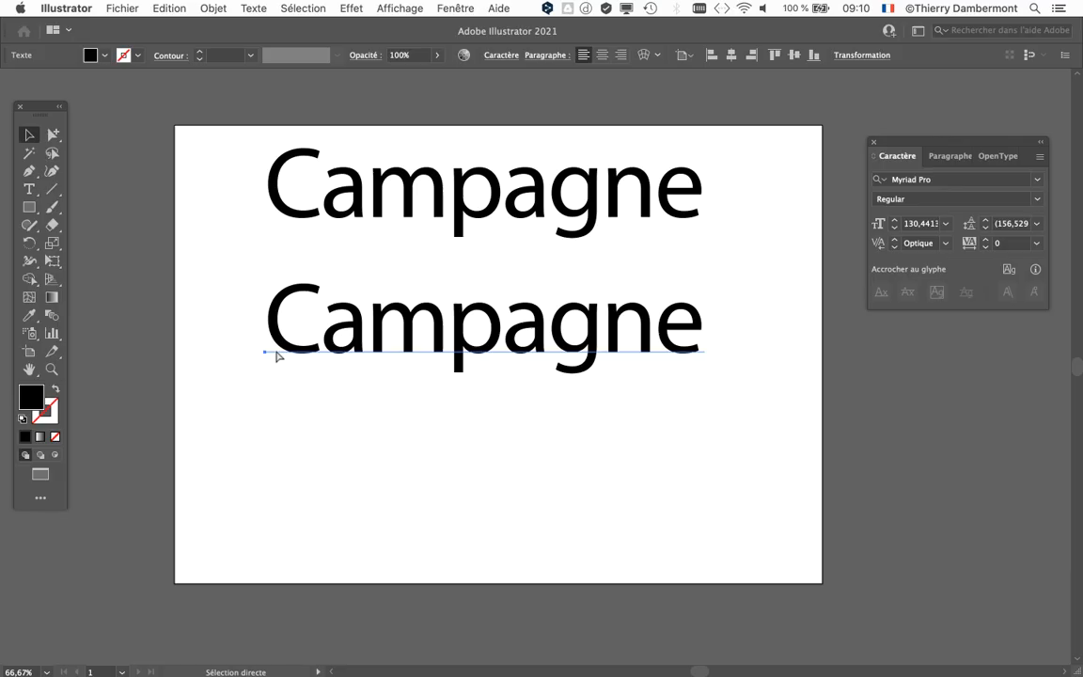
left_click(213, 8)
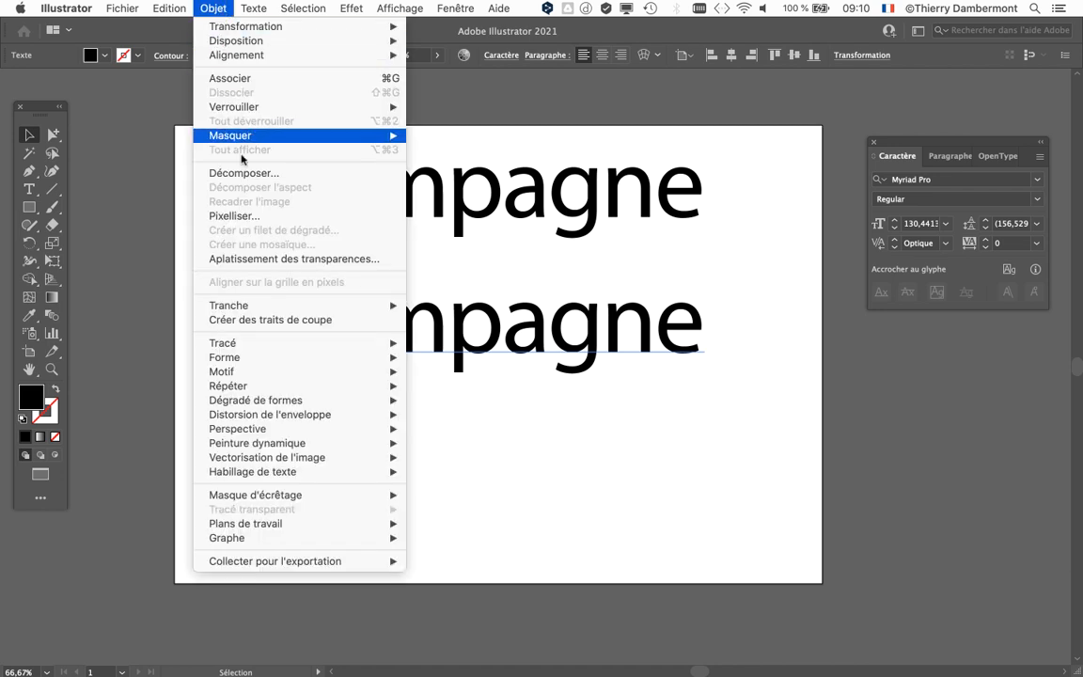
mouse_move(254, 346)
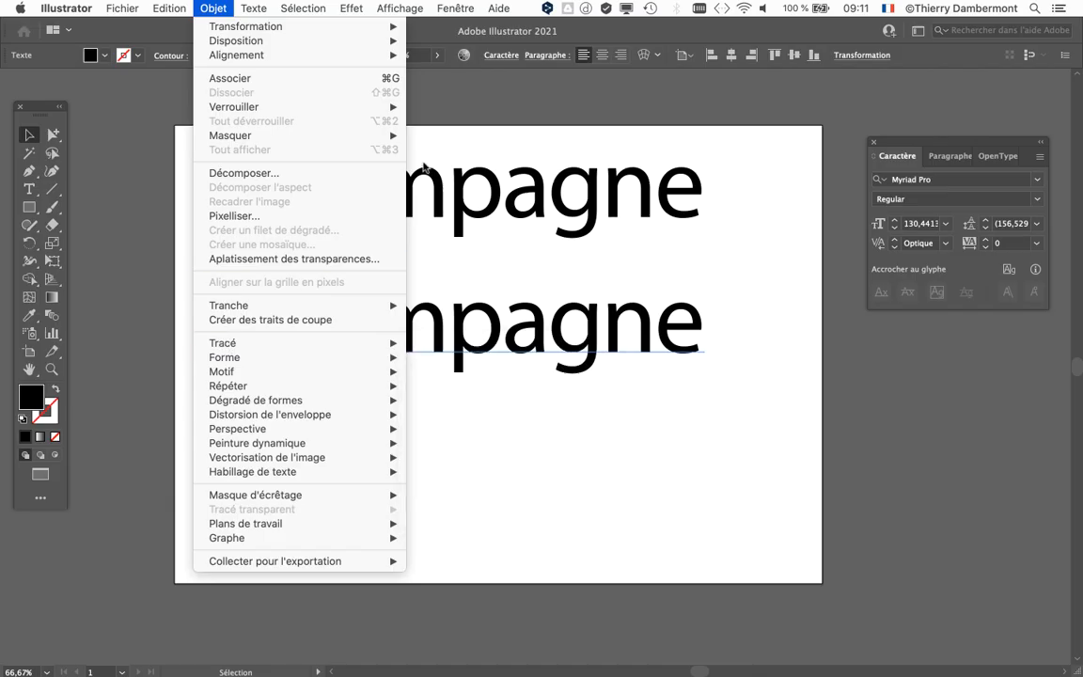
left_click(446, 101)
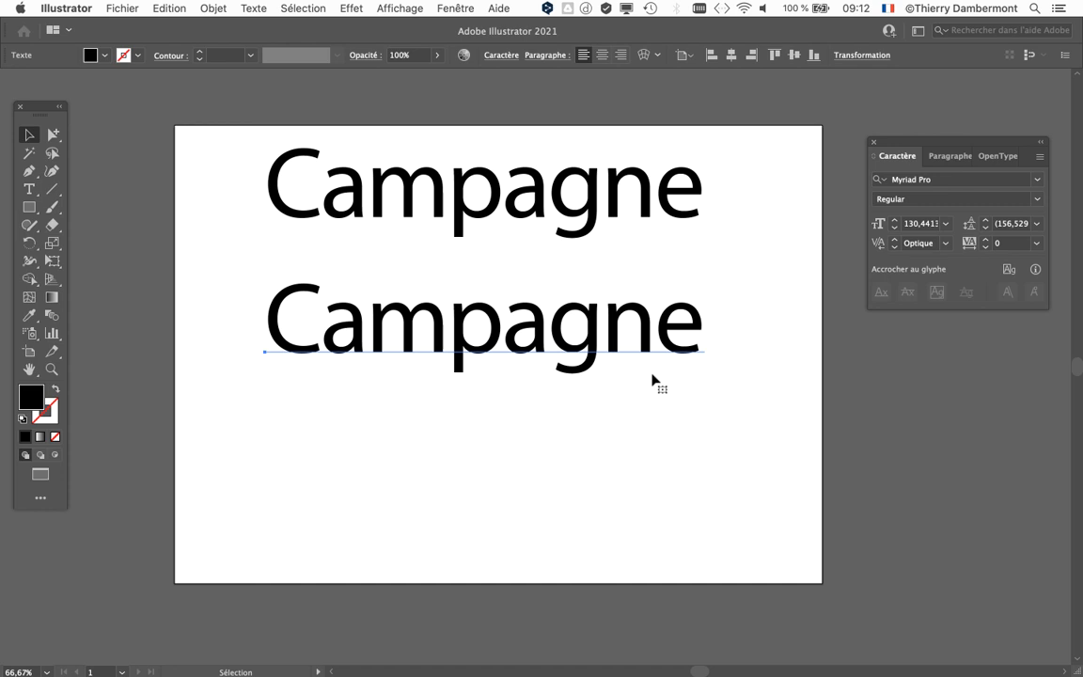
Step: Convert the lower Campagne text to vector outlines with Vectoriser
left_click(247, 8)
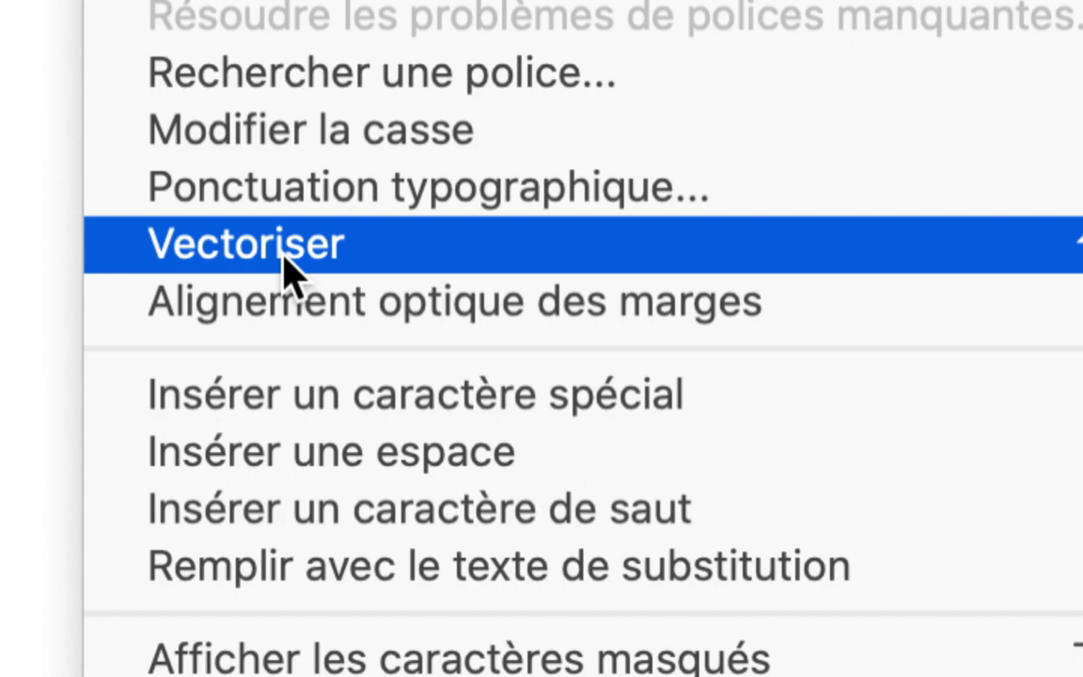
left_click(282, 257)
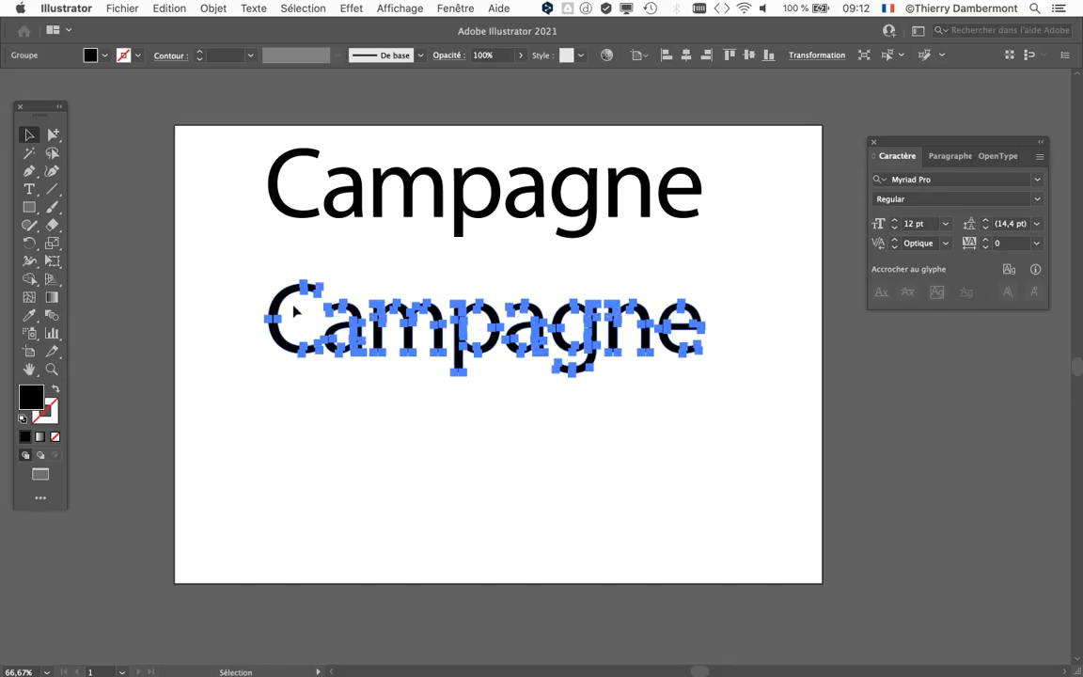
scroll(295, 312, "up", 1)
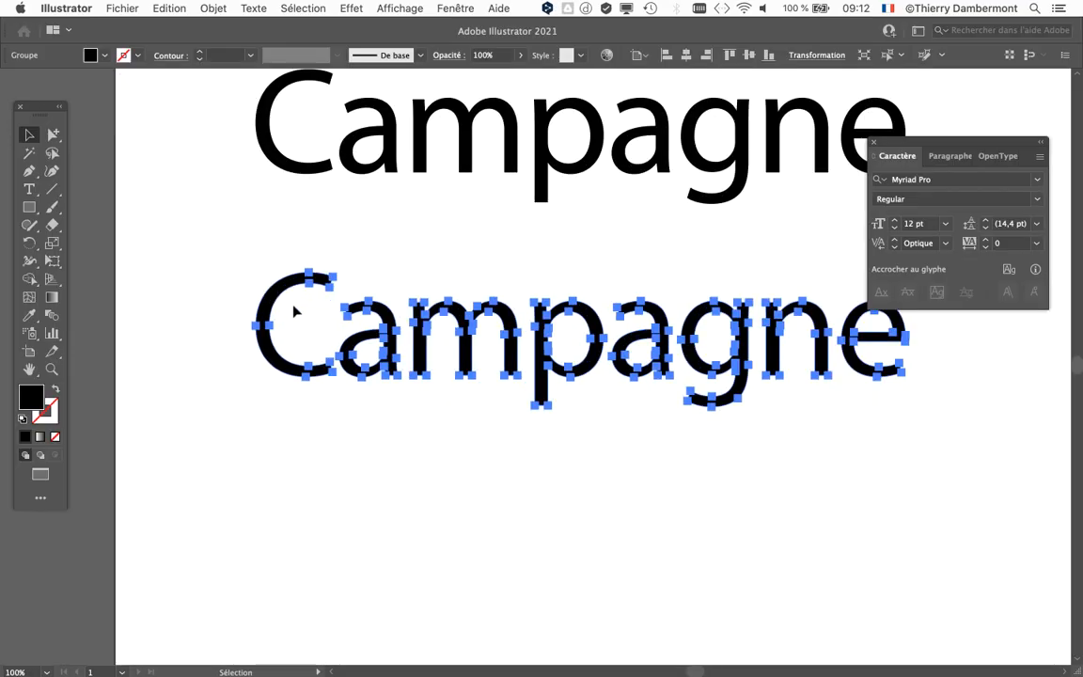
scroll(484, 347, "up", 1)
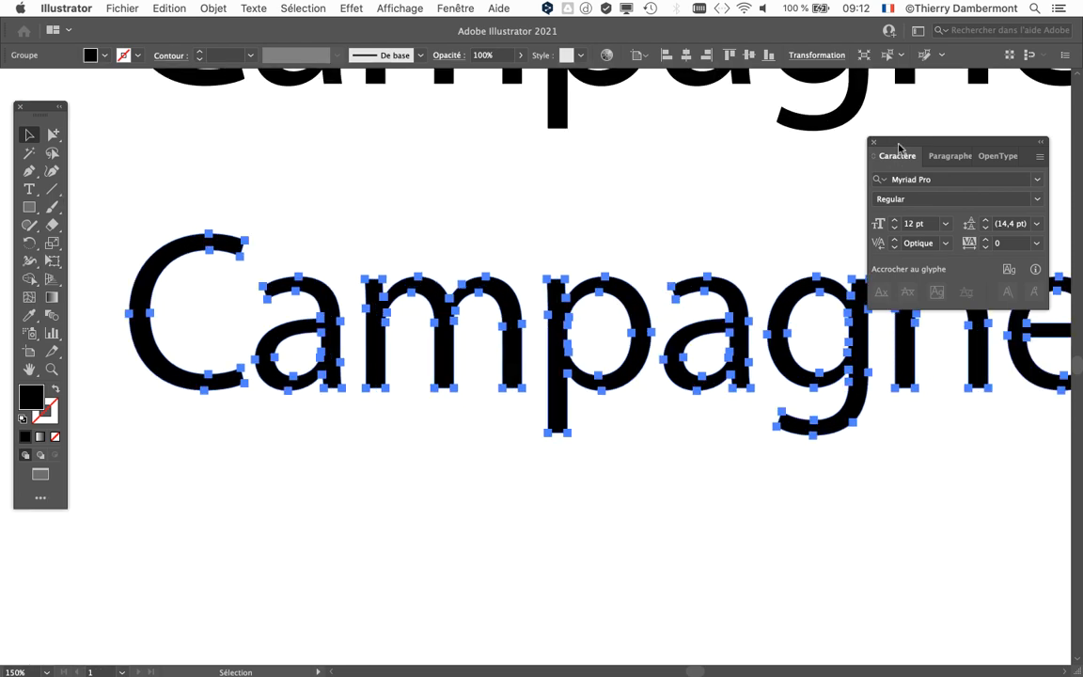
Step: Move the Character settings and the tool palette clear of the outlined Campagne and examine its anchor points
left_click_drag(896, 161, 965, 510)
left_click_drag(692, 369, 638, 310)
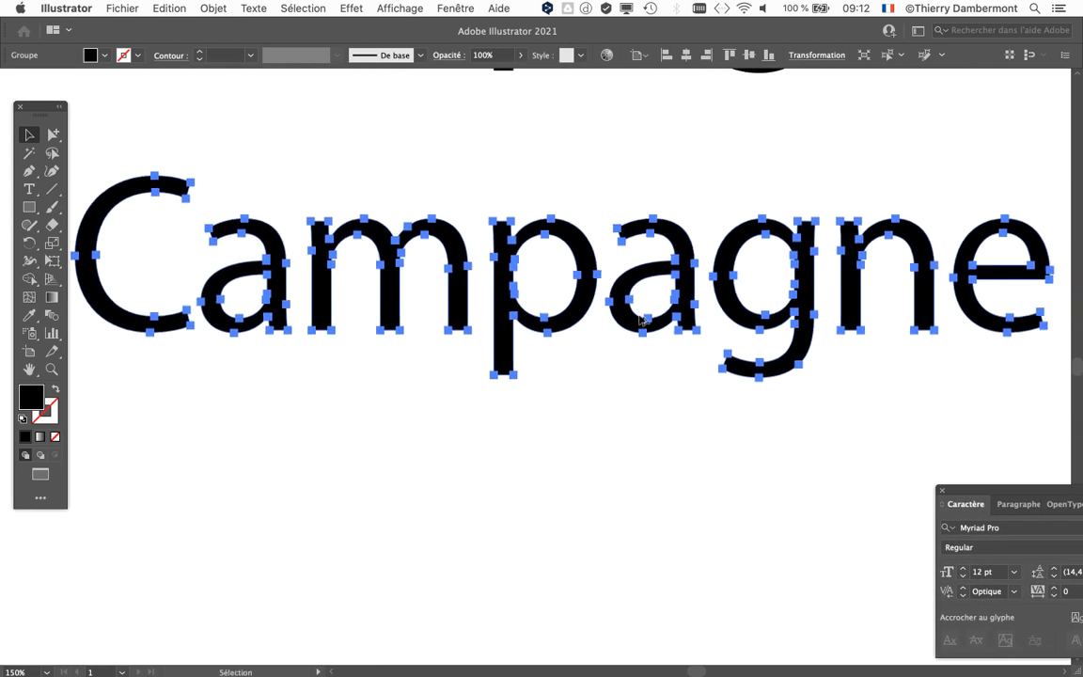
left_click_drag(42, 107, 36, 87)
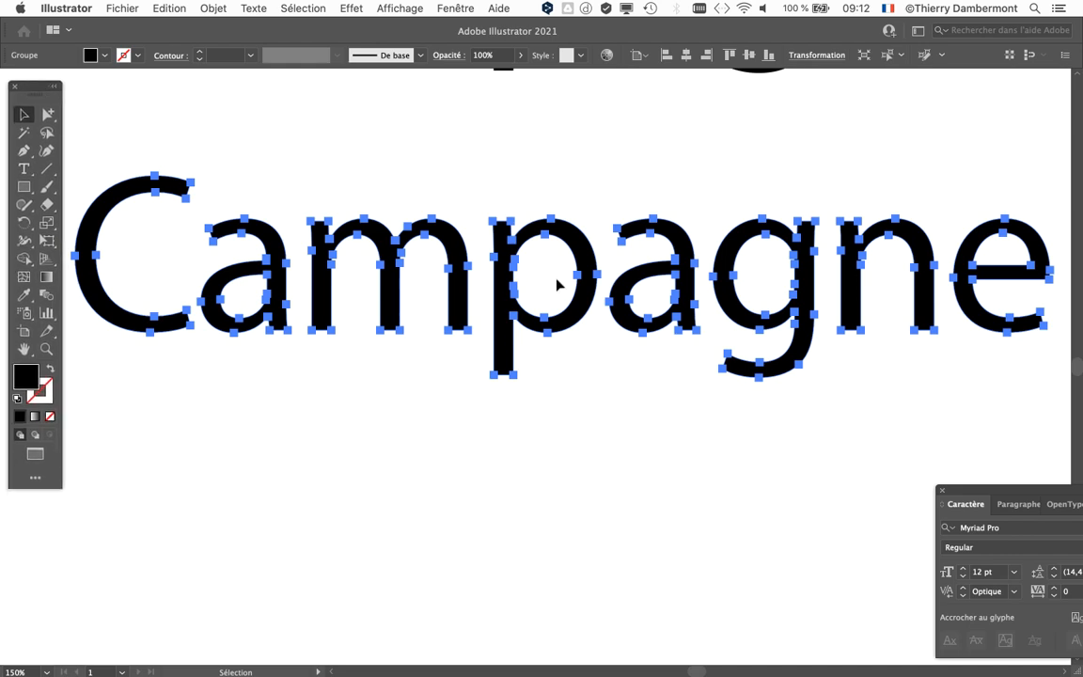
scroll(559, 285, "down", 1)
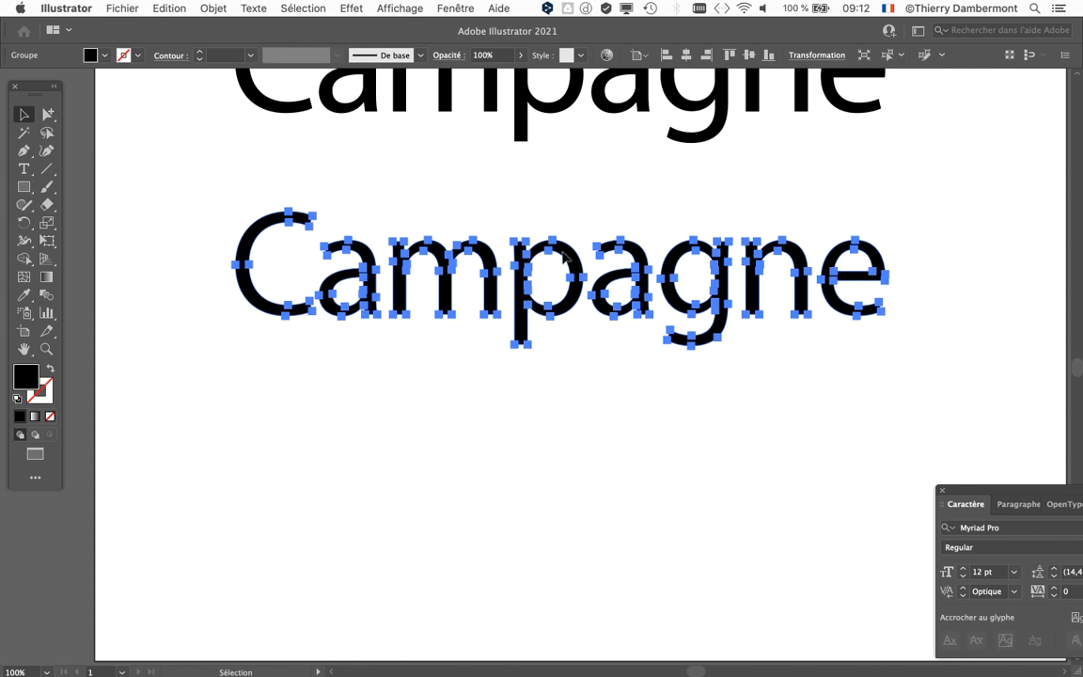
scroll(541, 252, "up", 2)
Step: Save the document as "texte decalages - 01.ai" in Adobe Illustrator (ai) format in the Illustrator FAD nov 2021 (local) folder
left_click(122, 8)
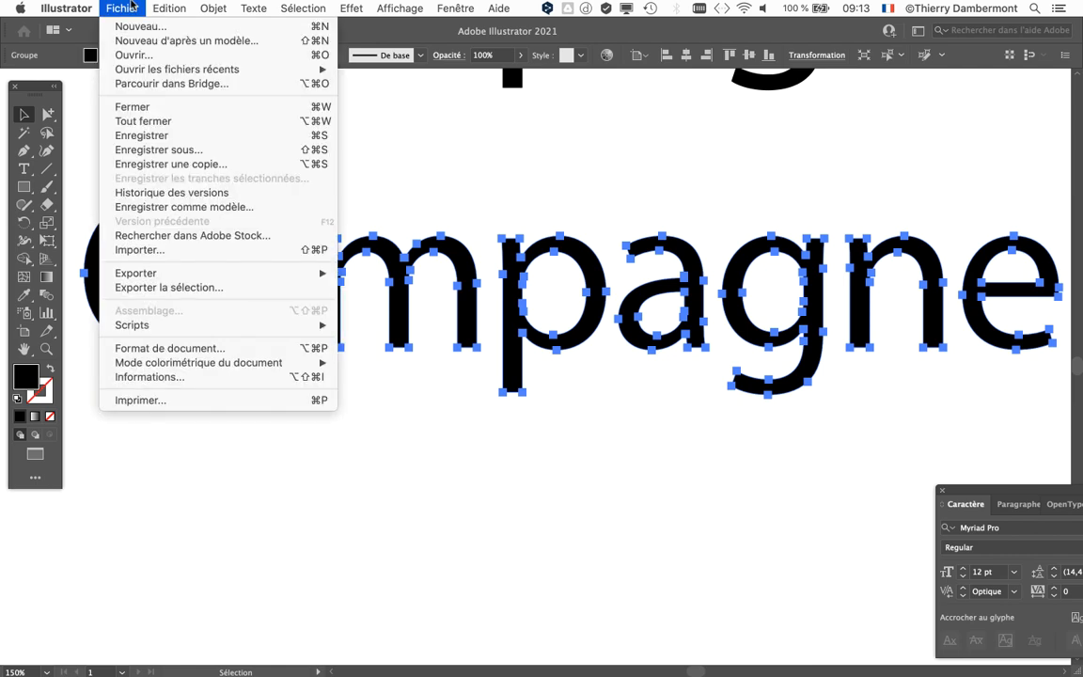
left_click(158, 149)
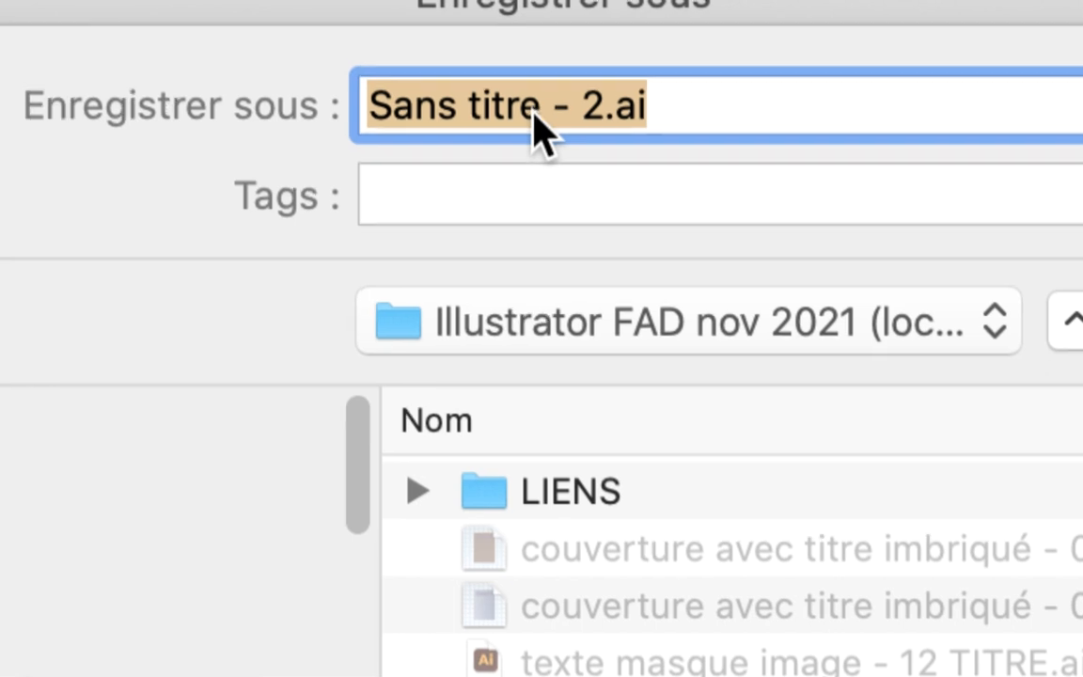
left_click_drag(533, 112, 235, 113)
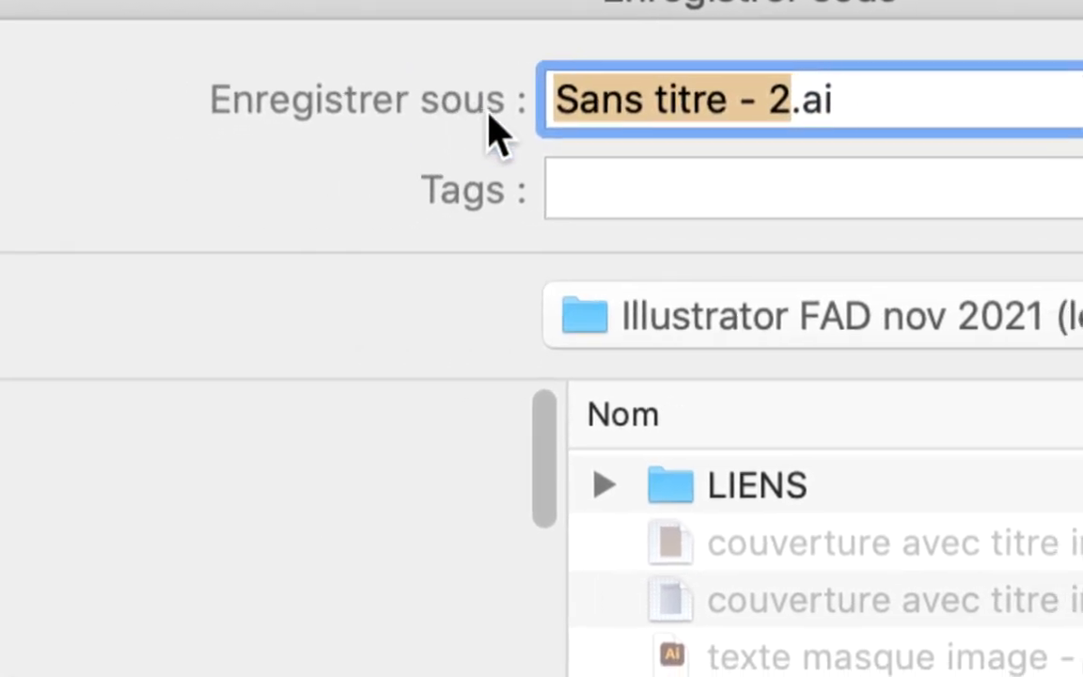
type("texte d")
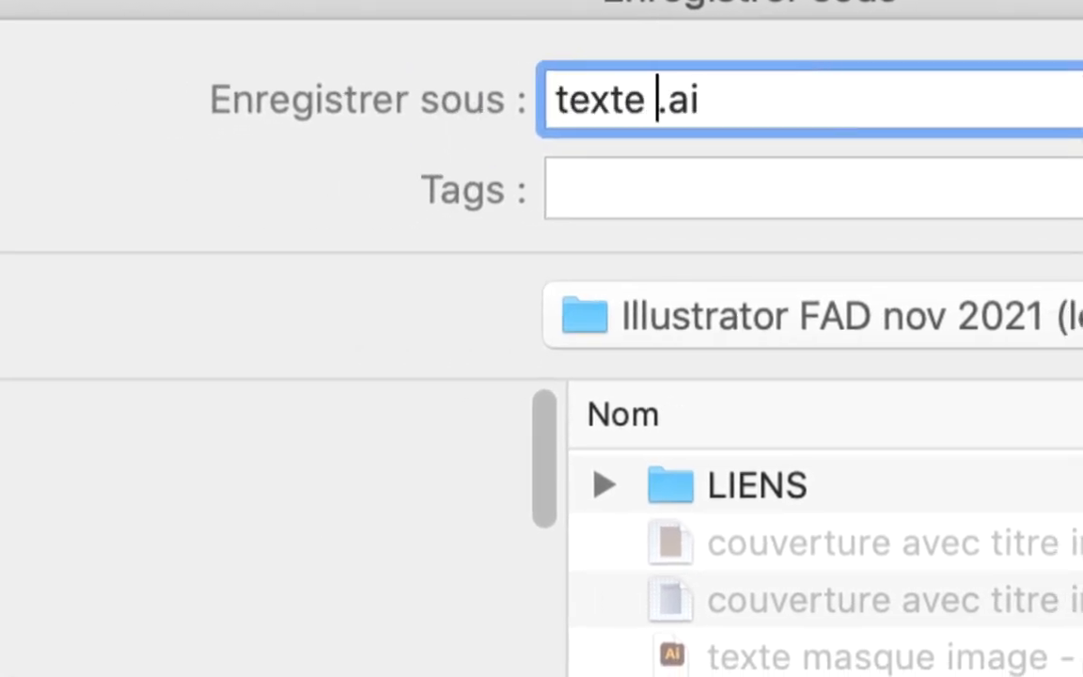
type("ecalages ")
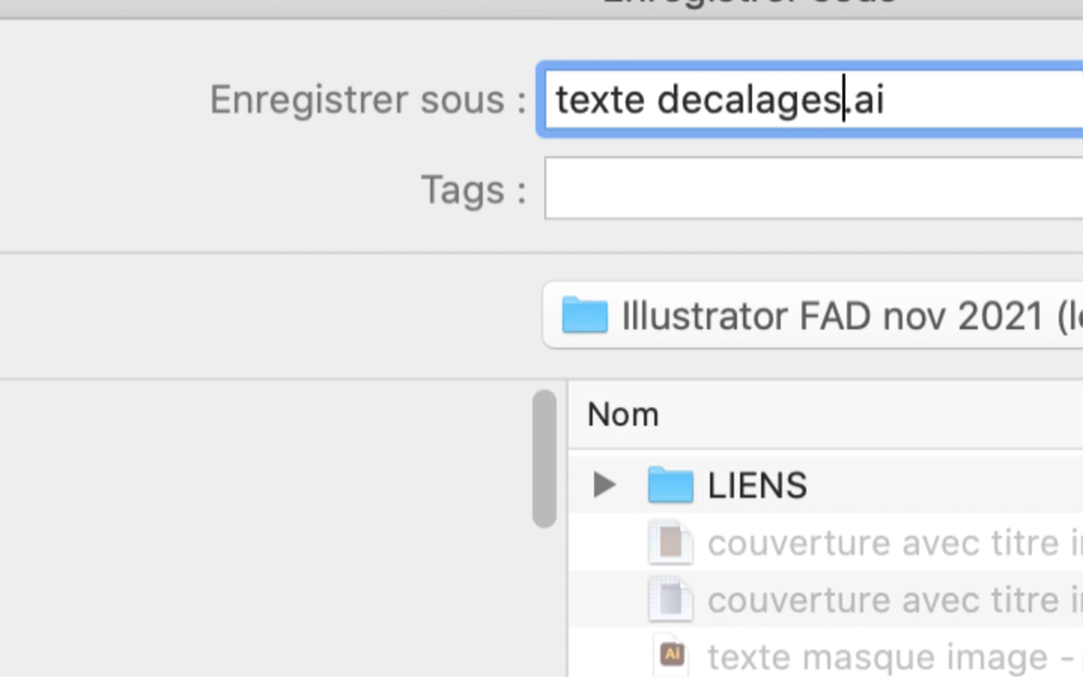
type("- 01")
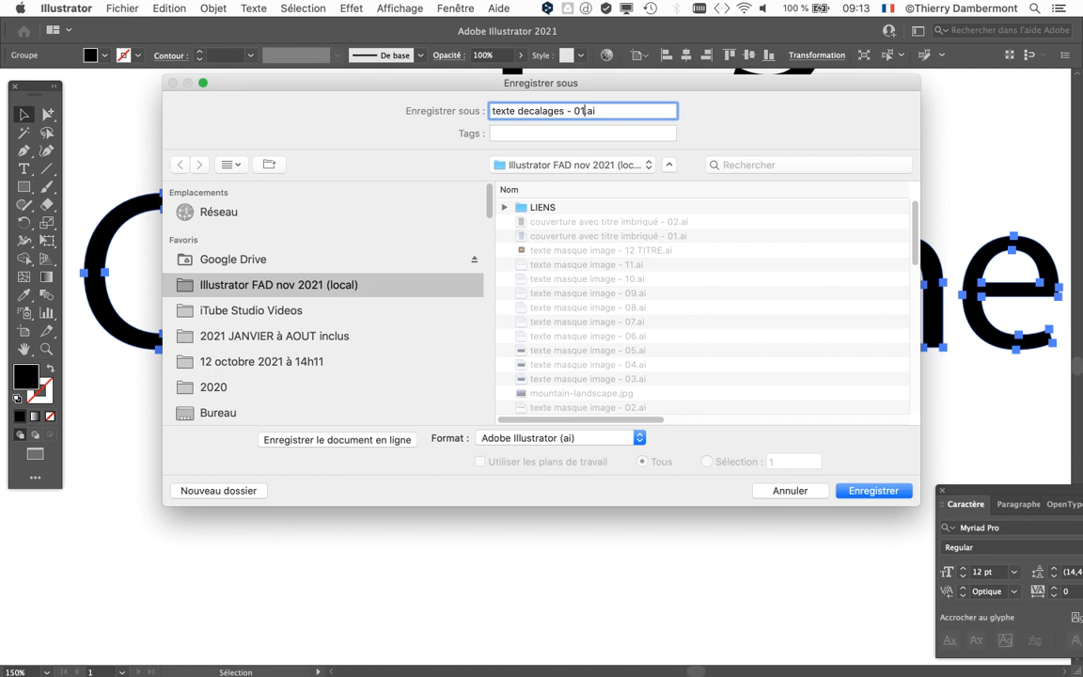
key("Return")
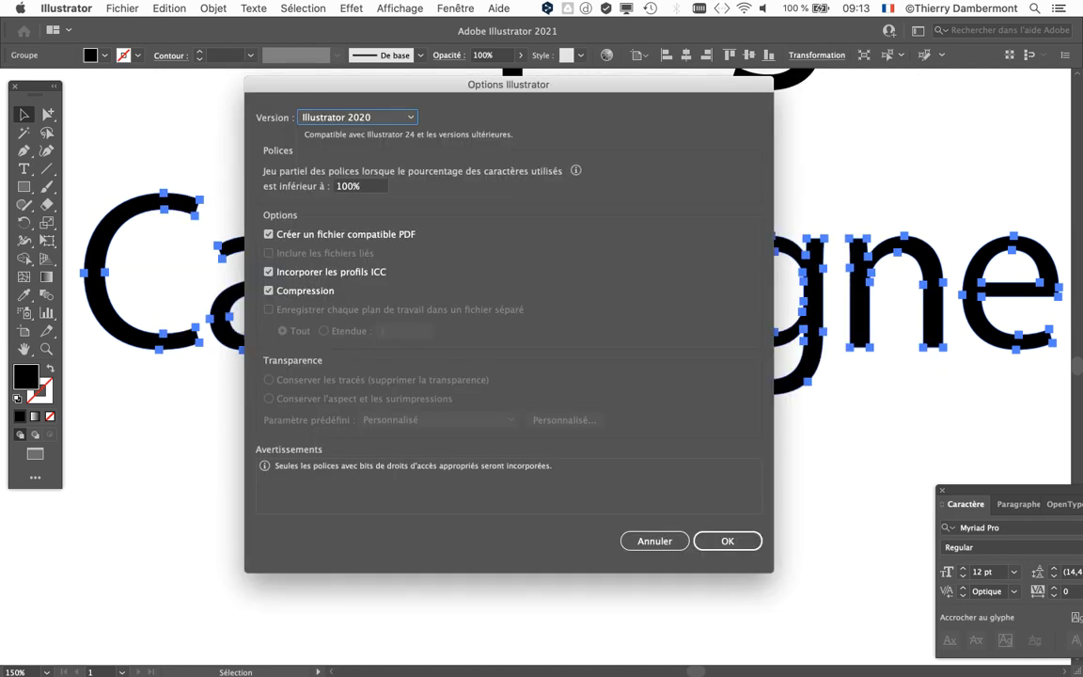